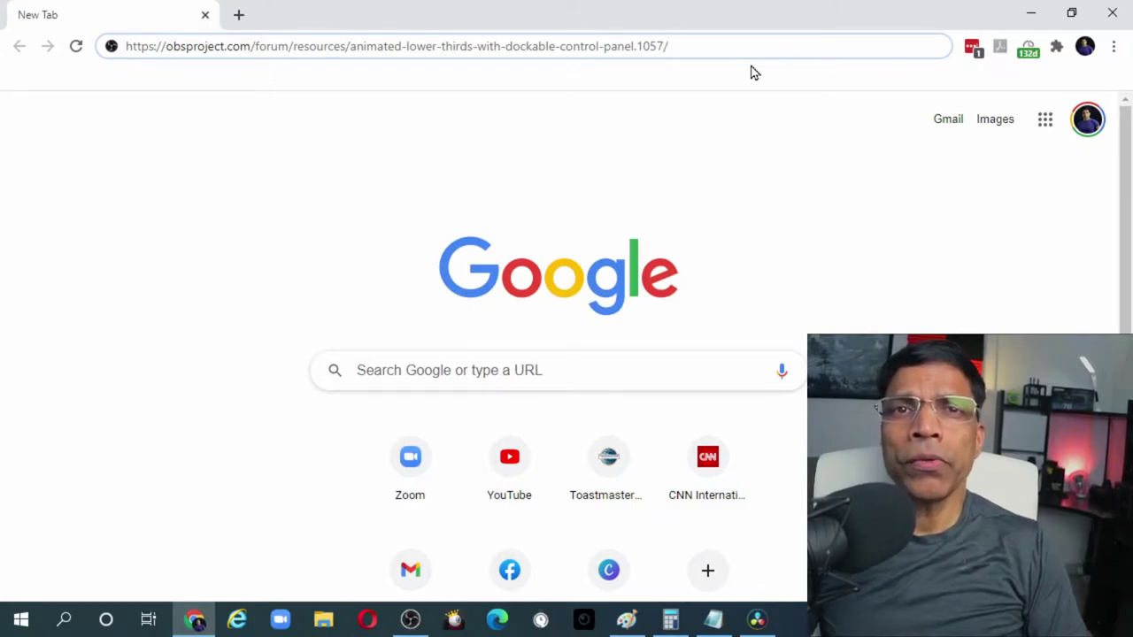
Step: Download the Animated Lower Thirds package and open Lower-Thirds (2).zip in WinRAR
key("Return")
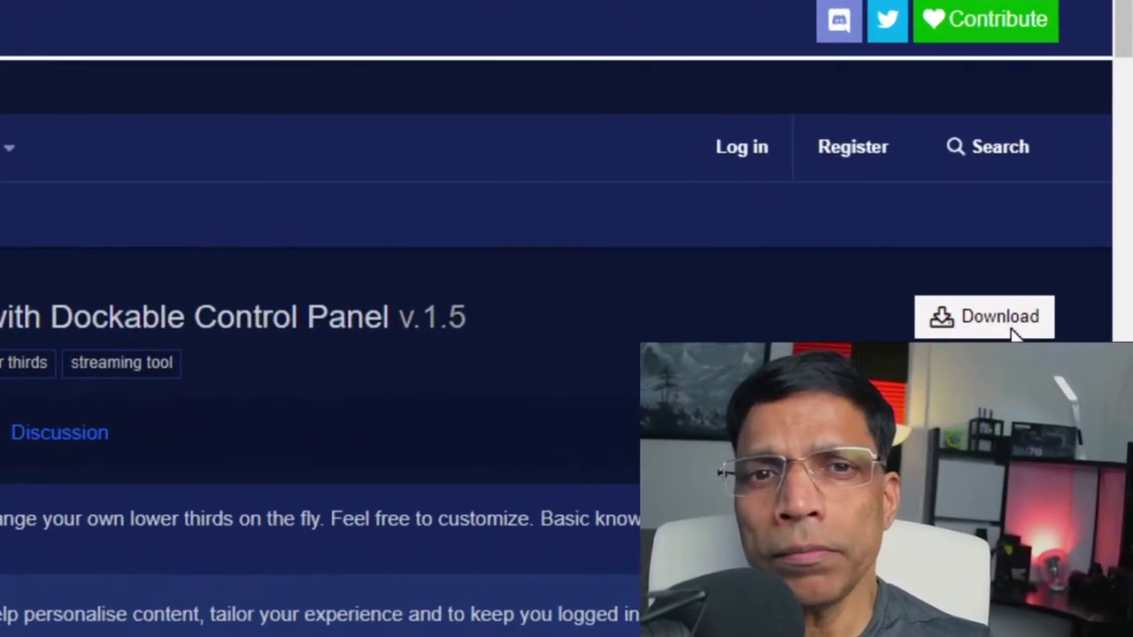
left_click(1050, 326)
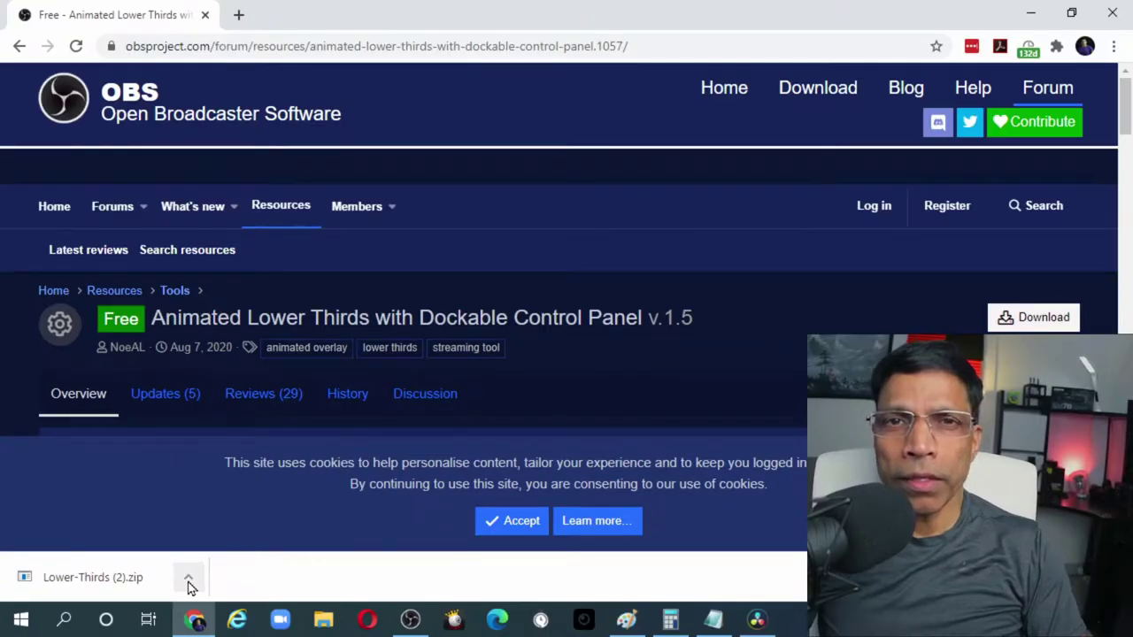
left_click(189, 586)
left_click(193, 469)
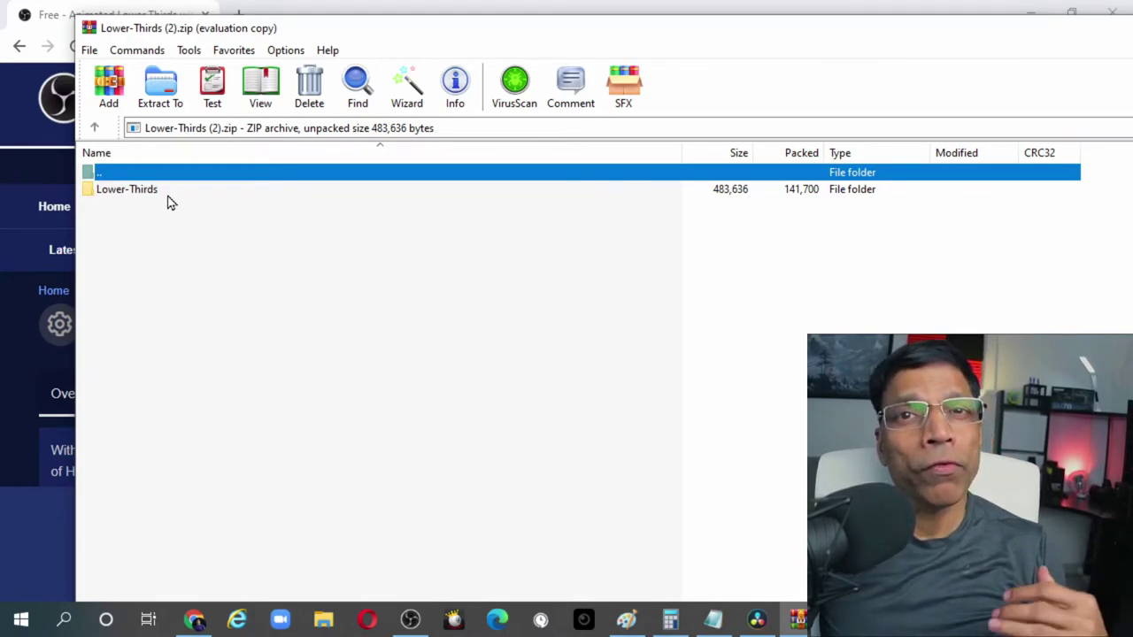
Step: Extract the archive's Lower-Thirds folder to the Desktop
left_click(168, 190)
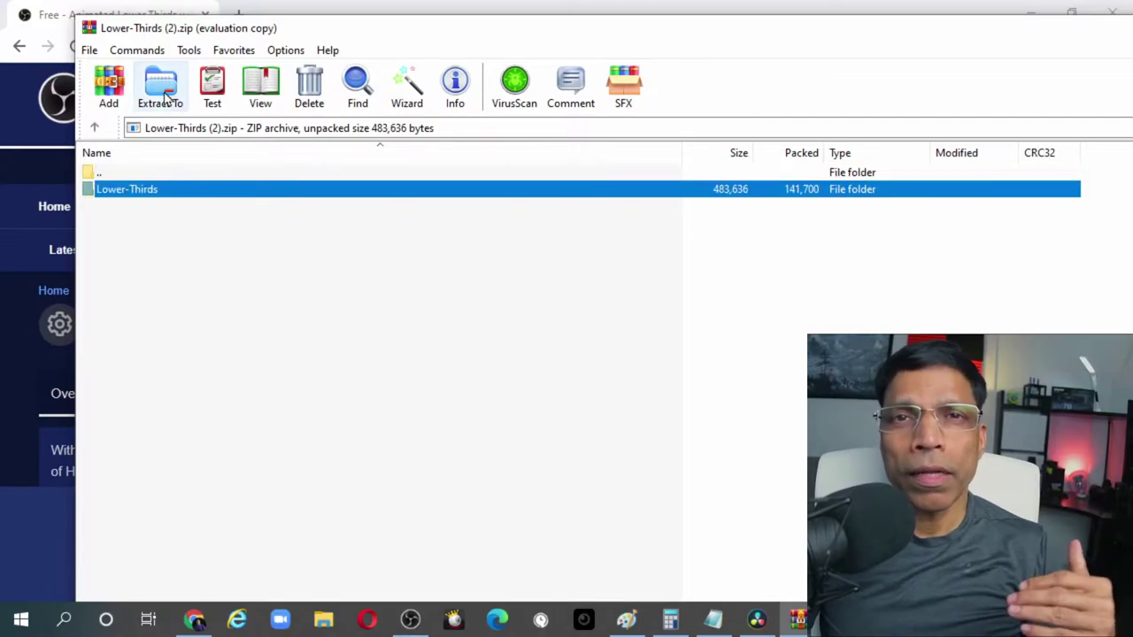
left_click(163, 96)
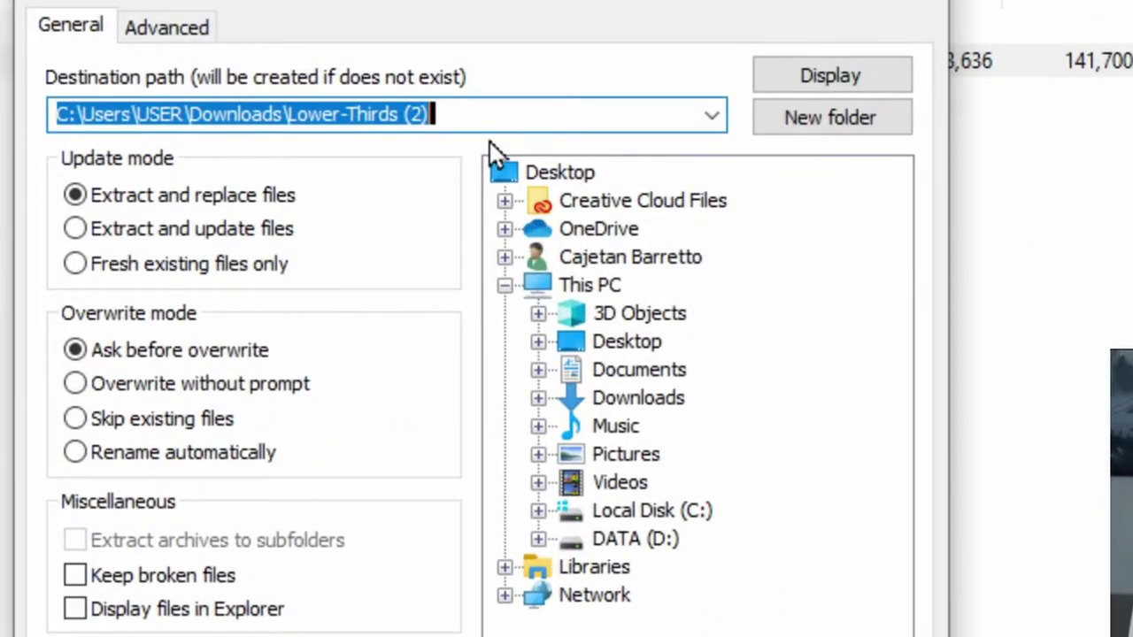
left_click(623, 344)
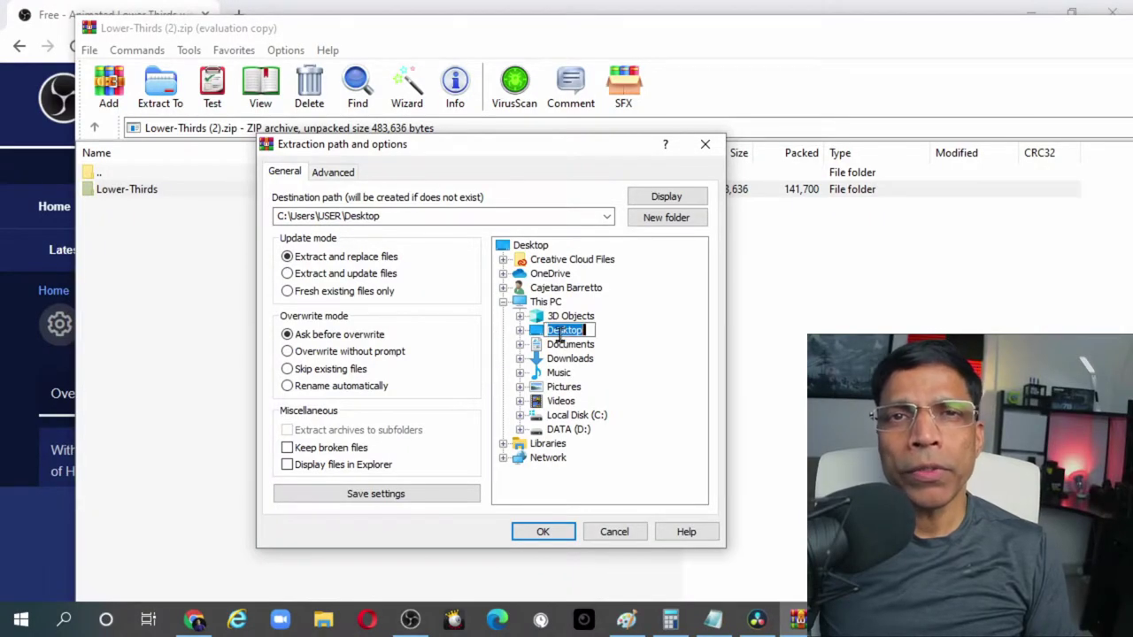
left_click(543, 532)
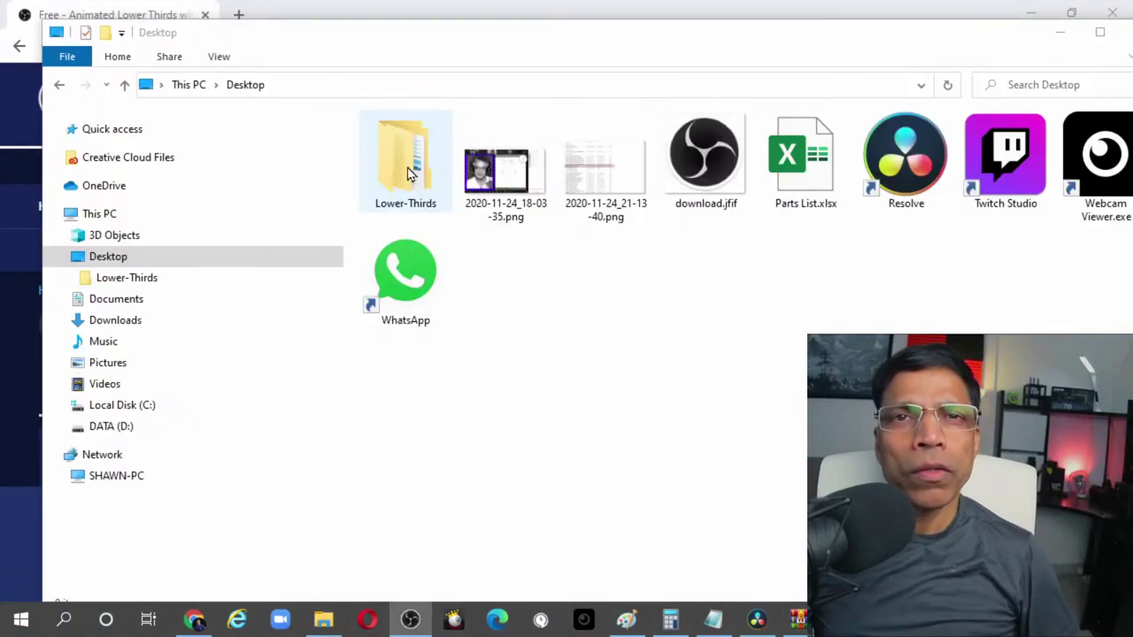
Step: Copy the common, logos and lower thirds folders from the extracted Lower-Thirds folder
double_click(407, 164)
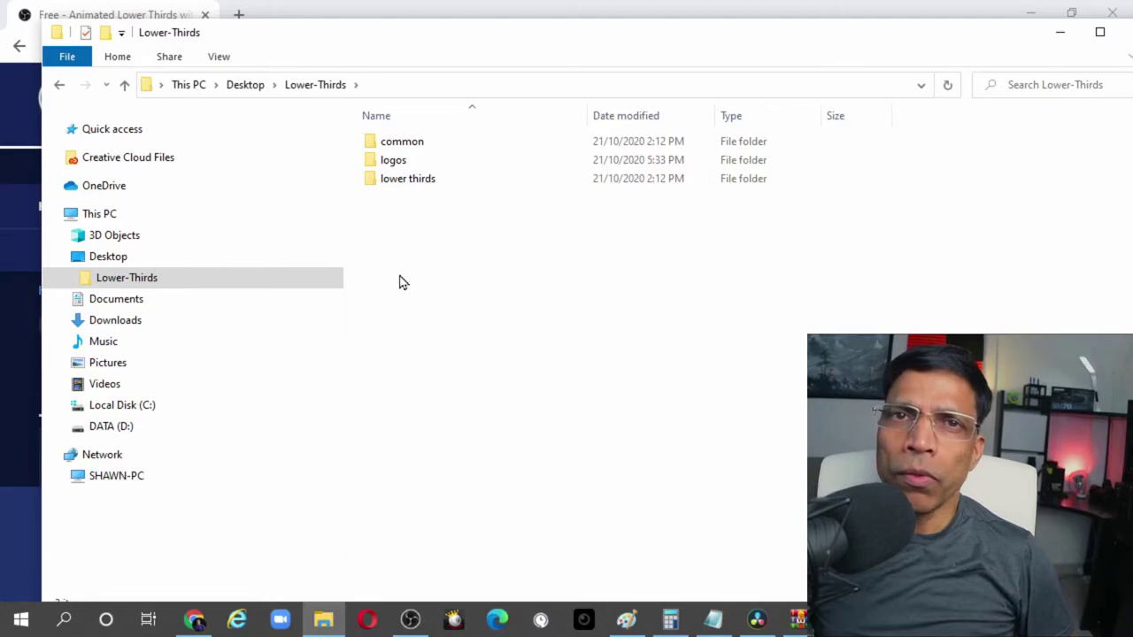
left_click_drag(407, 206, 426, 138)
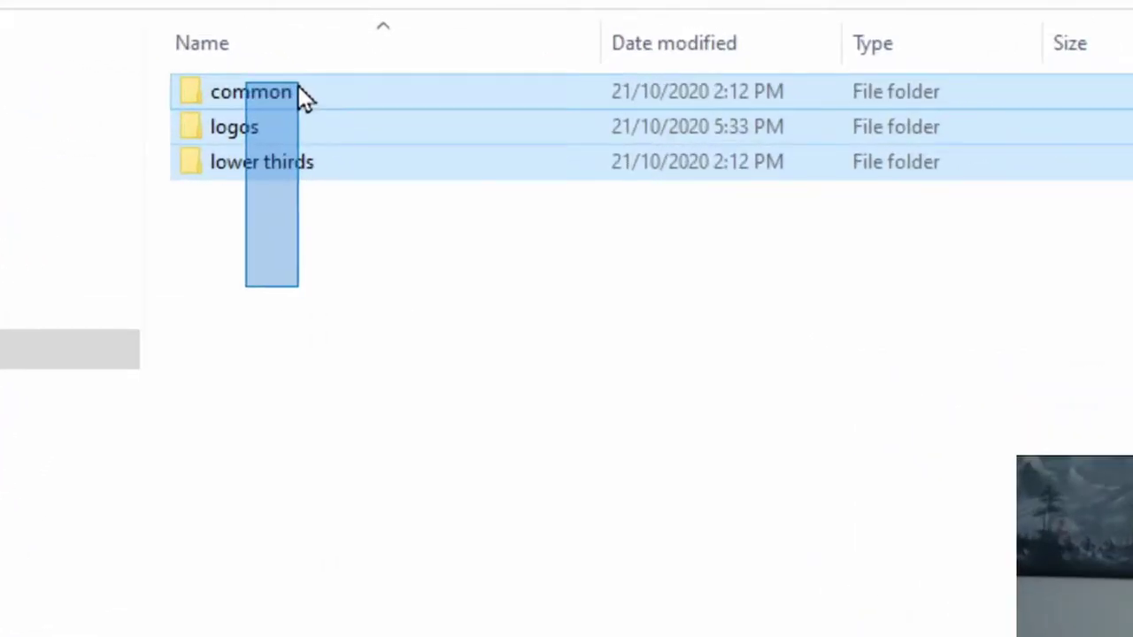
left_click_drag(298, 85, 299, 86)
right_click(298, 86)
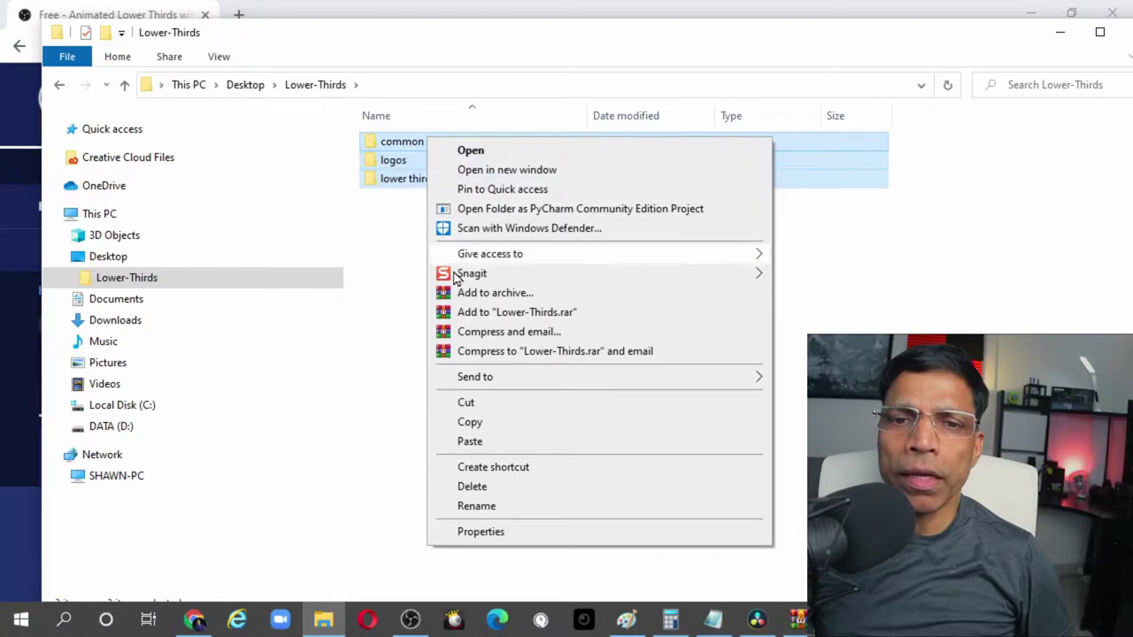
left_click(468, 423)
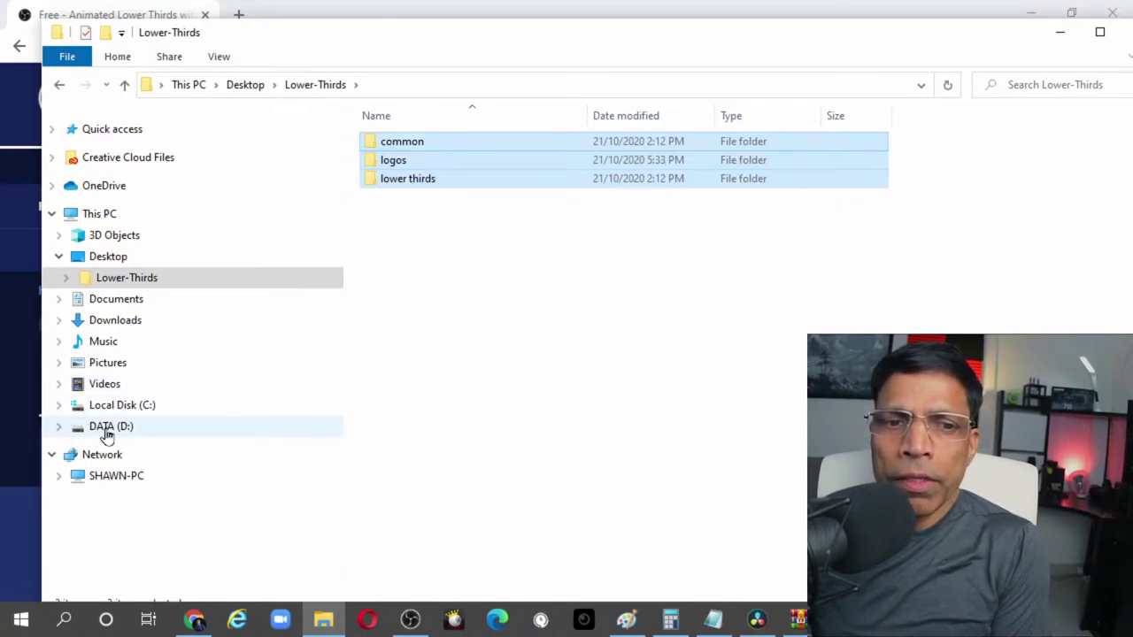
Step: Paste the three folders into D:\Program Files\obs-studio
left_click(106, 433)
double_click(432, 235)
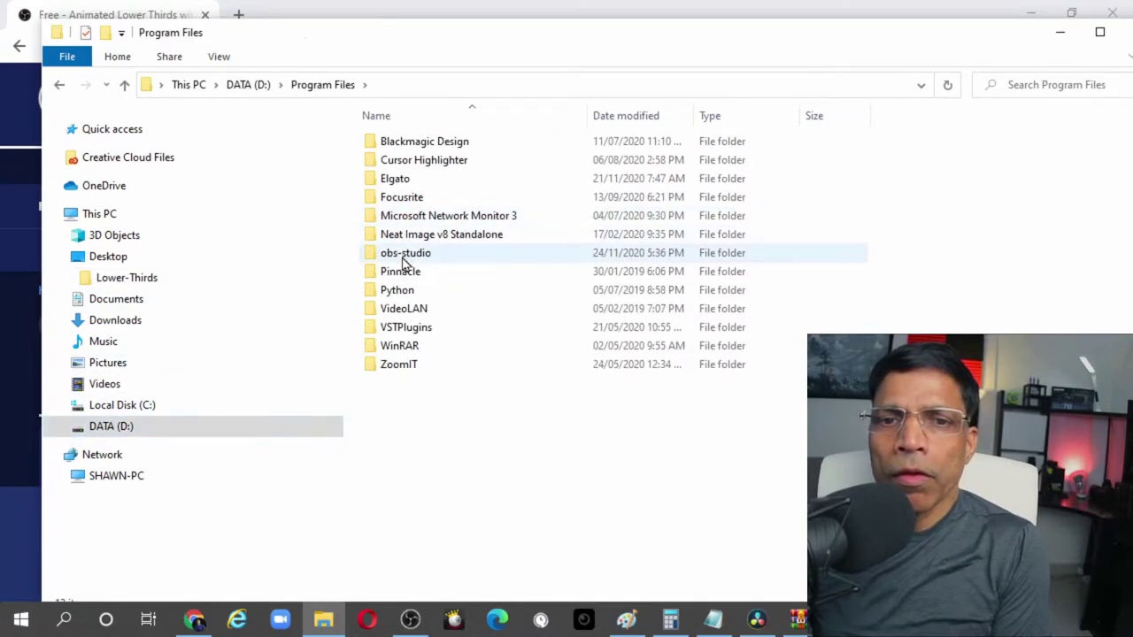
double_click(404, 255)
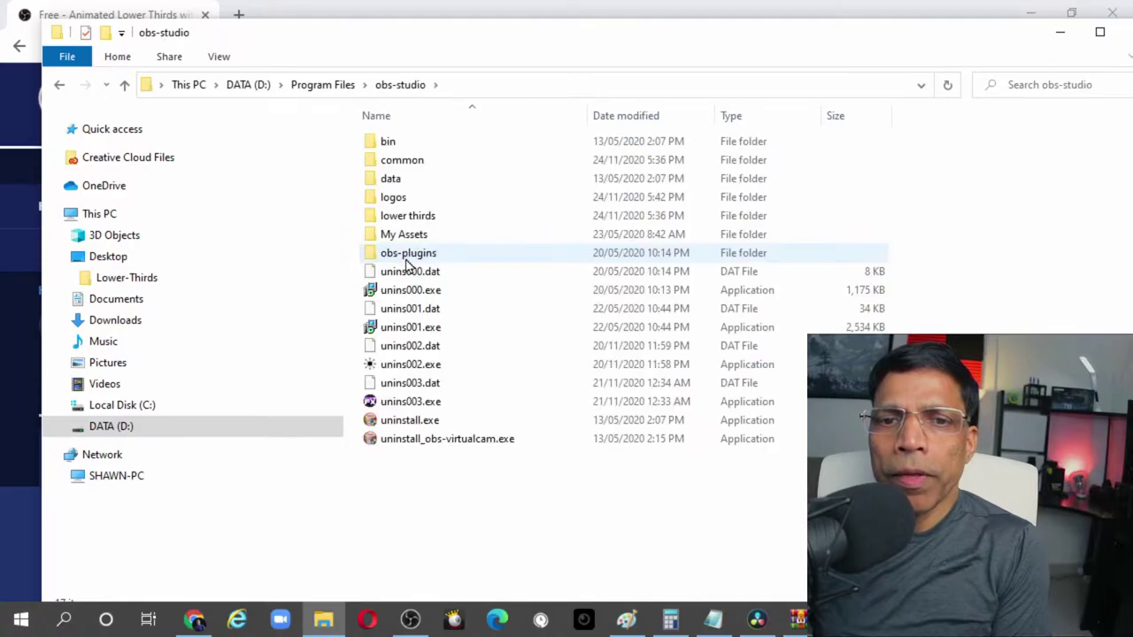
right_click(499, 554)
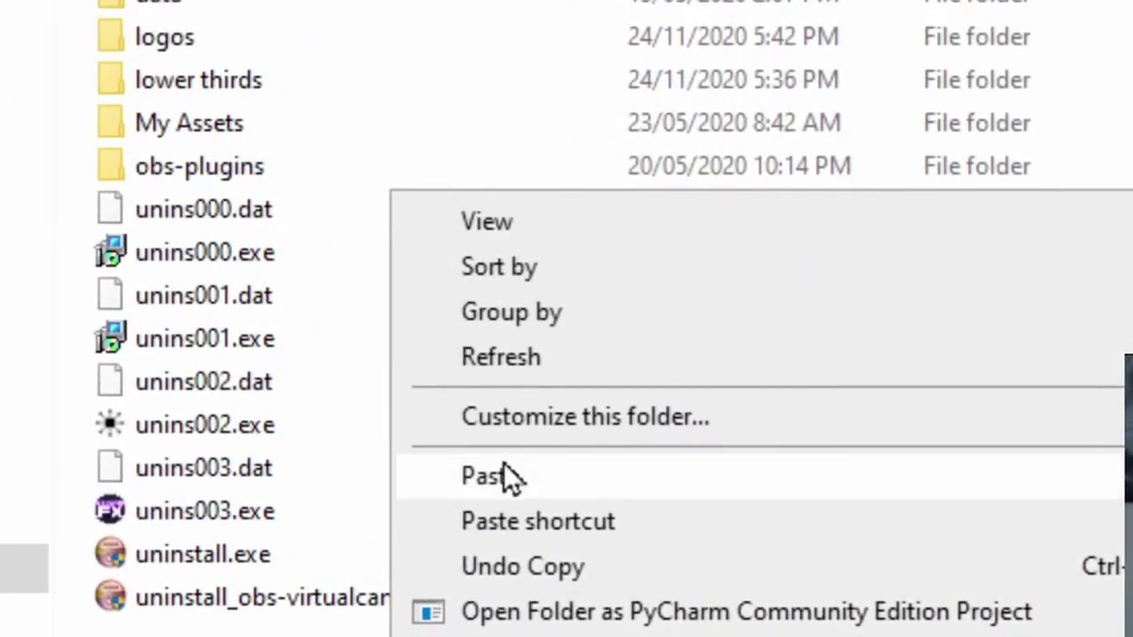
left_click(288, 64)
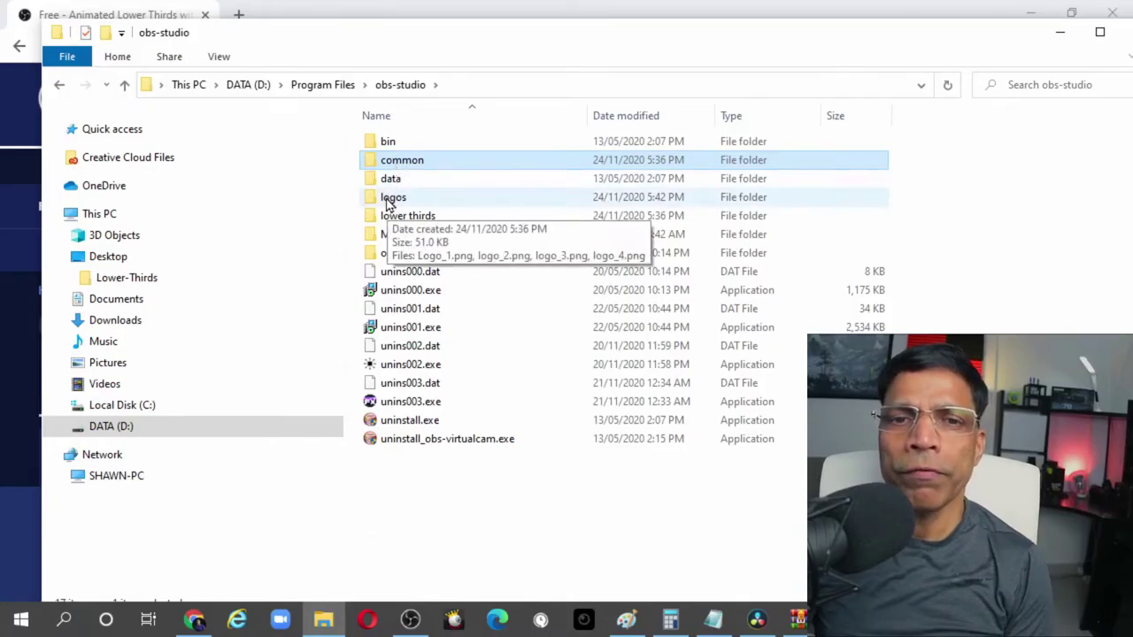
Step: Open the lower thirds folder and look at browser-source.html and control-panel.html
left_click(389, 200)
left_click(396, 223)
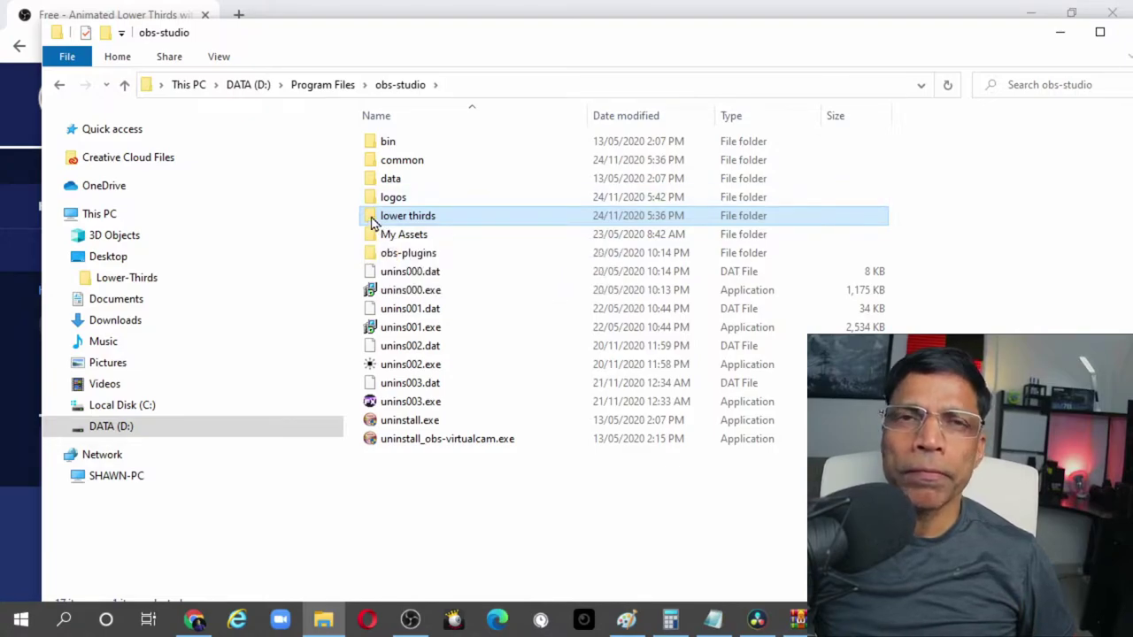
double_click(374, 221)
left_click(407, 145)
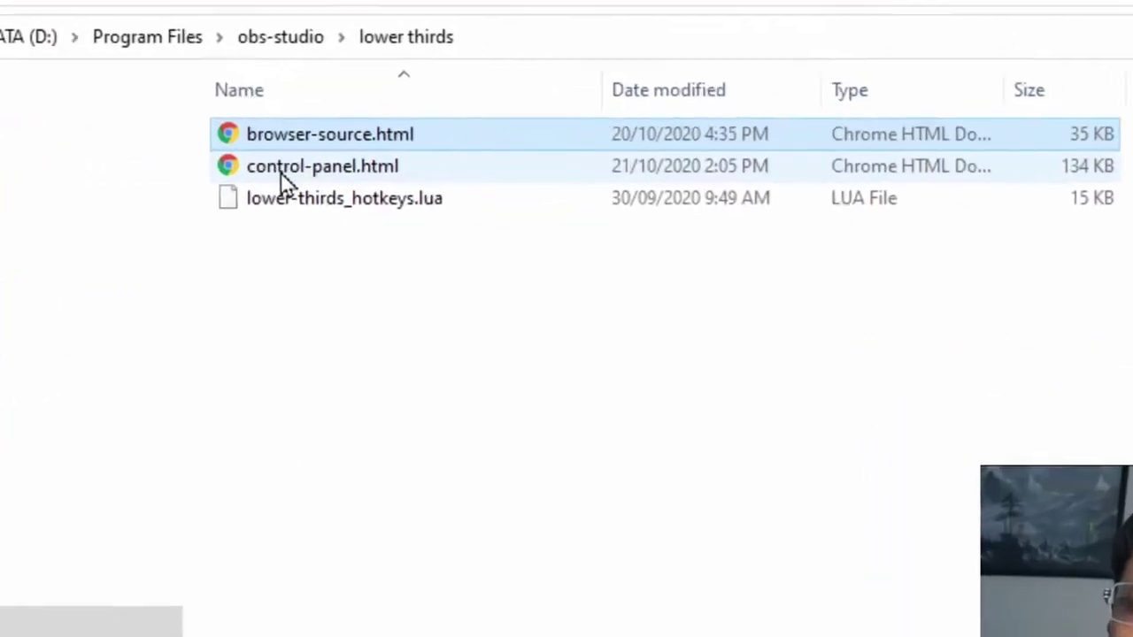
left_click(401, 162)
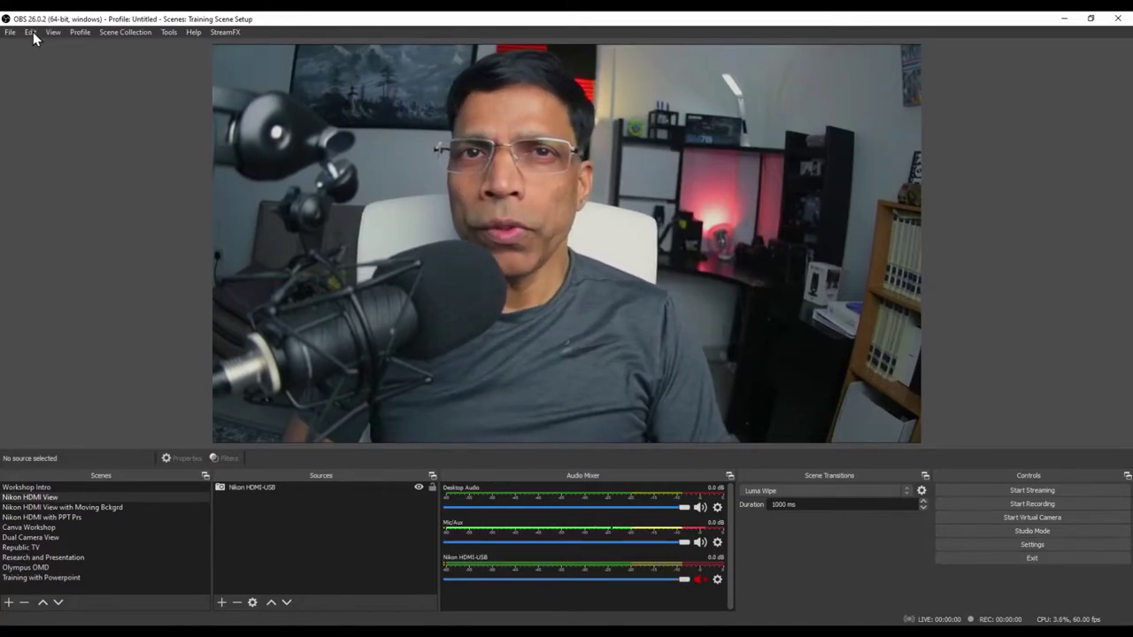
Step: Add a custom browser dock named 'Lower Third' and start editing its URL cell
left_click(53, 32)
mouse_move(82, 65)
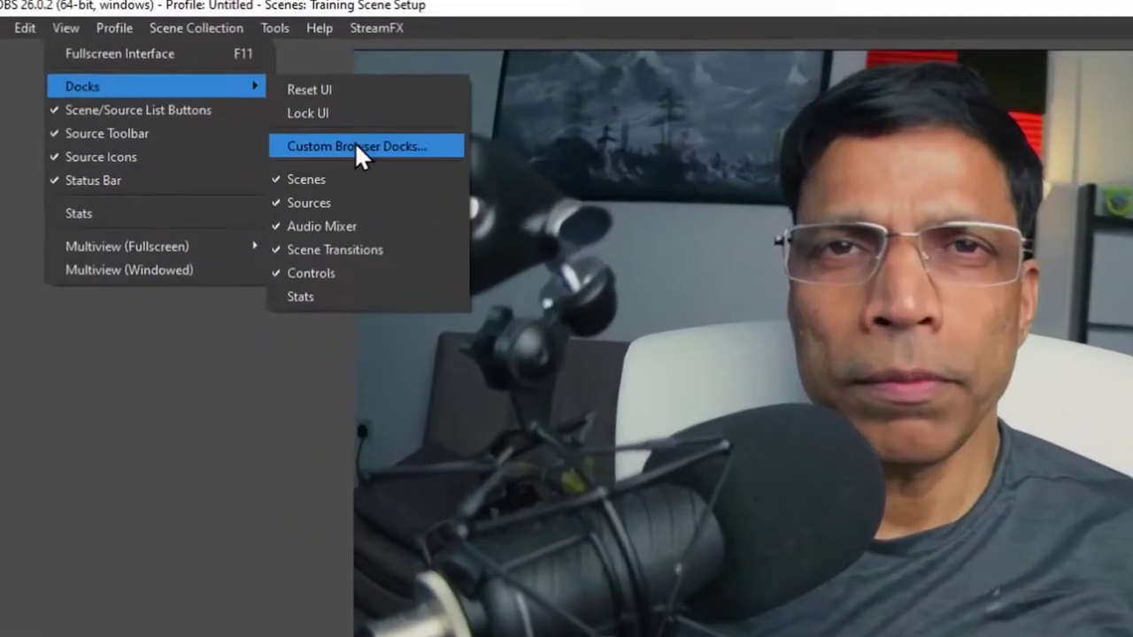
left_click(357, 147)
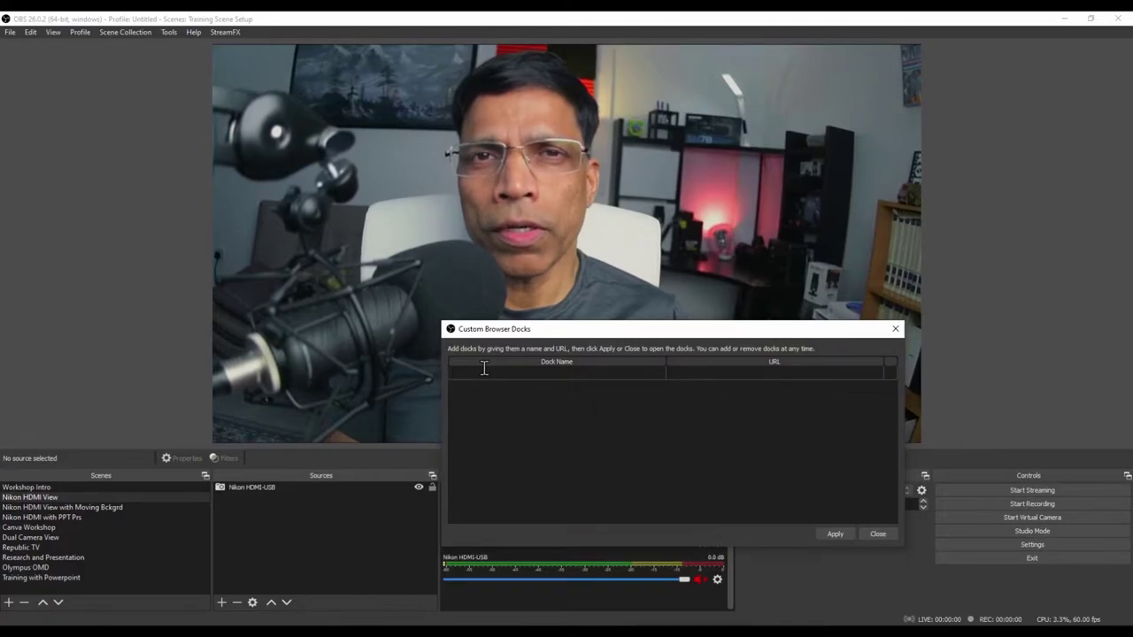
type("Lower Third")
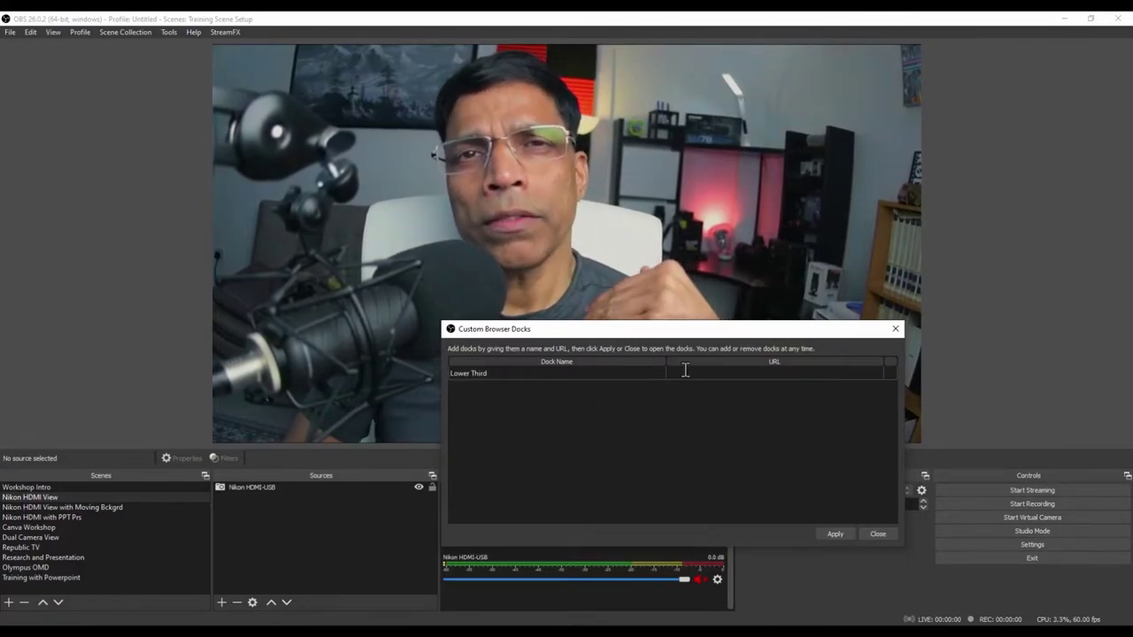
double_click(685, 370)
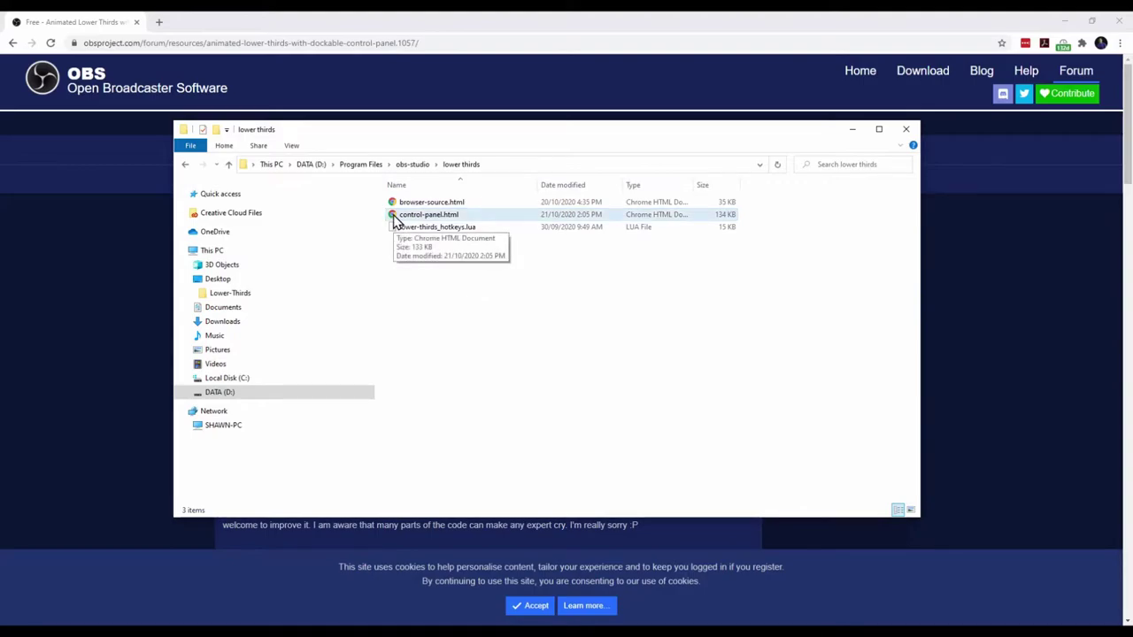
Step: Open control-panel.html from the lower thirds folder in Chrome
double_click(395, 216)
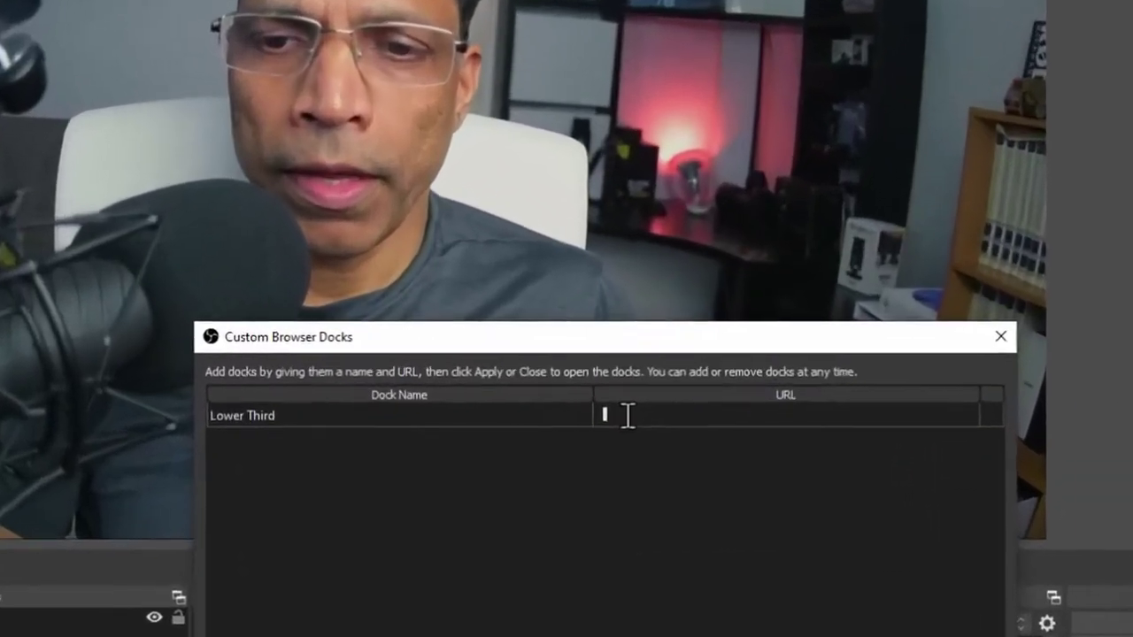
Step: Set the dock URL to D:/Program%20Files/obs-studio/lower%20thirds/control-panel.html and apply
key("ctrl+v")
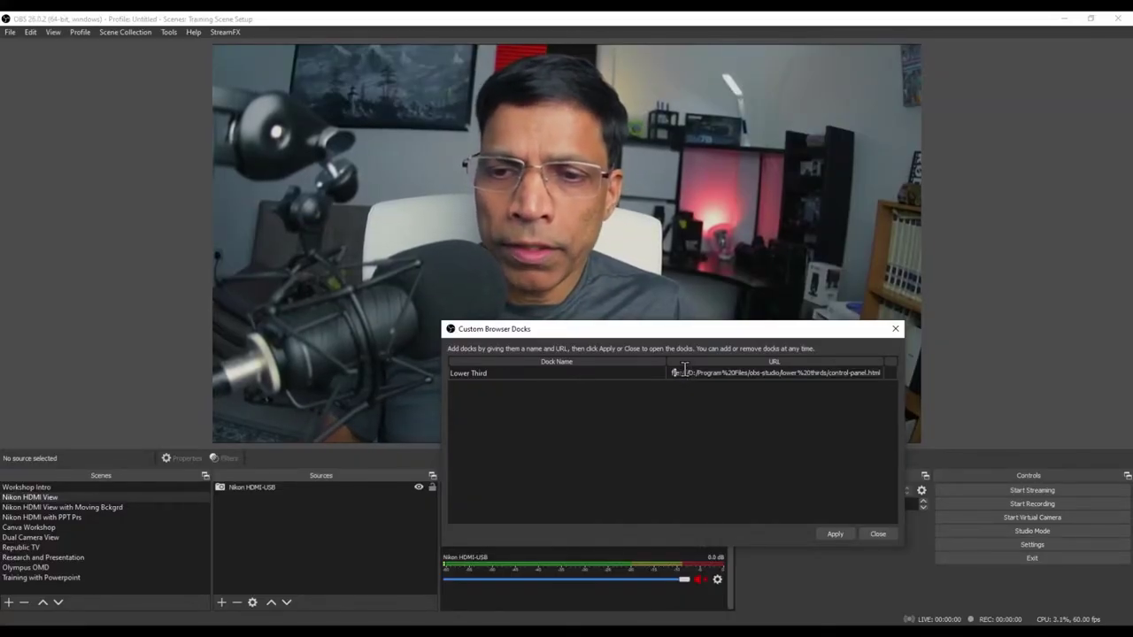
key("BackSpace")
key("BackSpace")
key("BackSpace")
key("BackSpace")
key("BackSpace")
key("BackSpace")
key("BackSpace")
key("BackSpace")
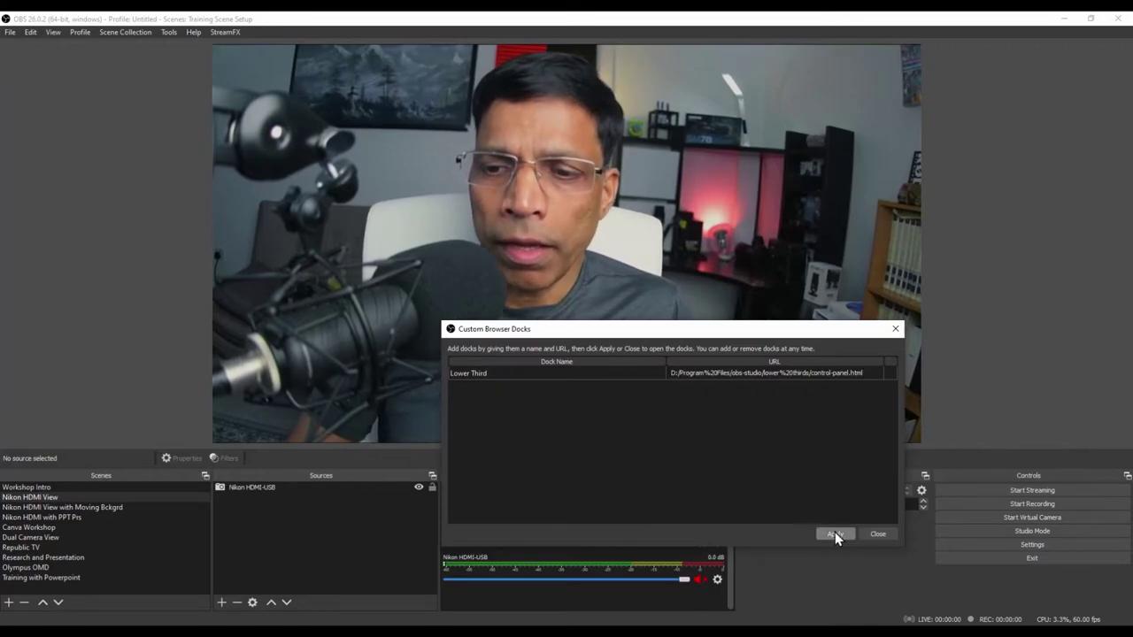
left_click(833, 534)
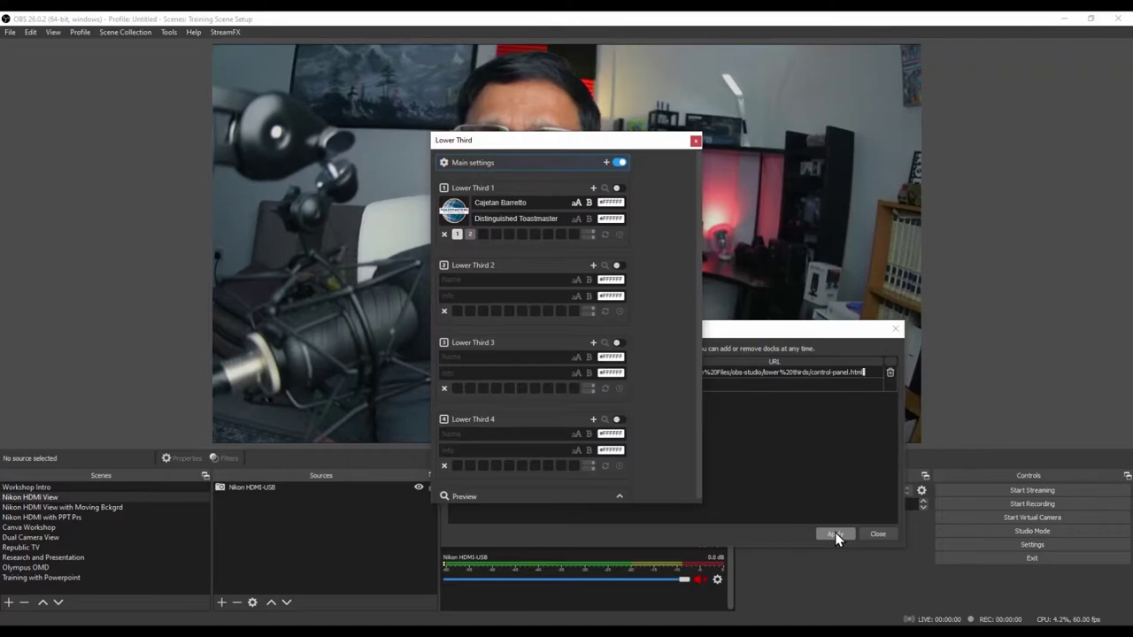
Step: Close the Custom Browser Docks list and float the Lower Third panel on the left
left_click(877, 534)
left_click_drag(578, 142, 702, 482)
scroll(819, 518, "down", 3)
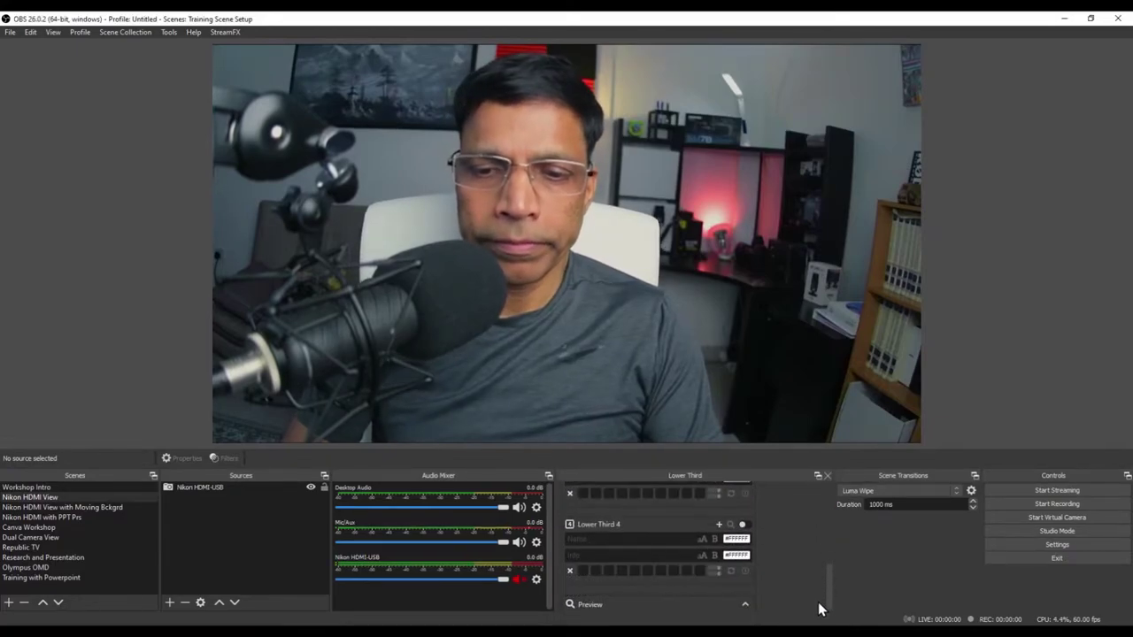
left_click_drag(684, 476, 102, 118)
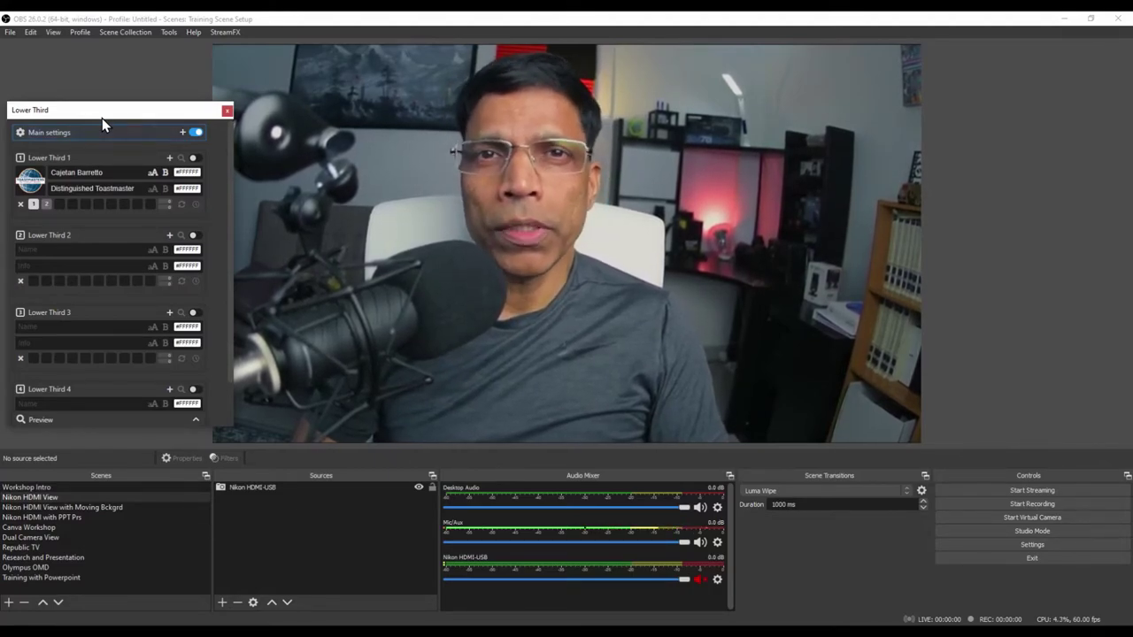
Step: Create a Browser source in the scene named 'Lower Third Source'
left_click(223, 602)
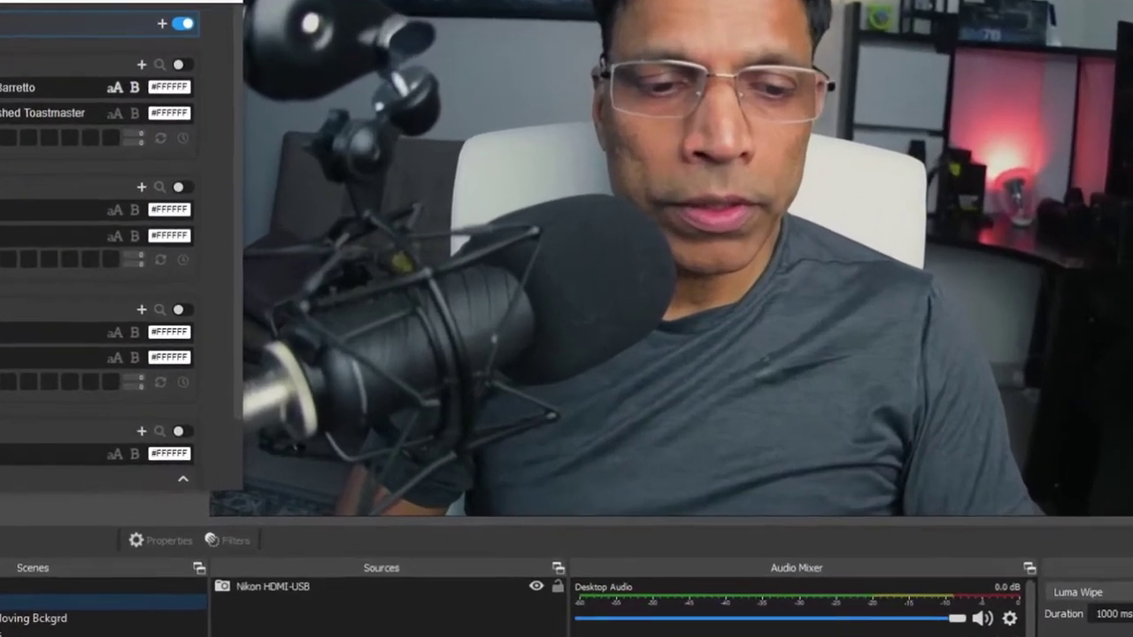
left_click(222, 603)
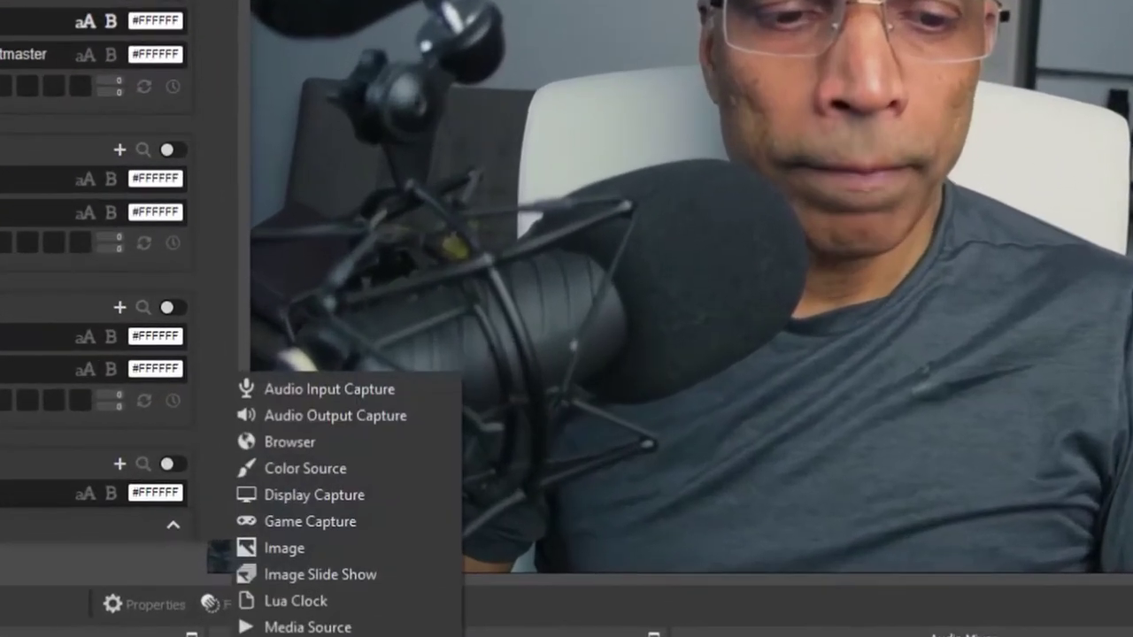
left_click(288, 437)
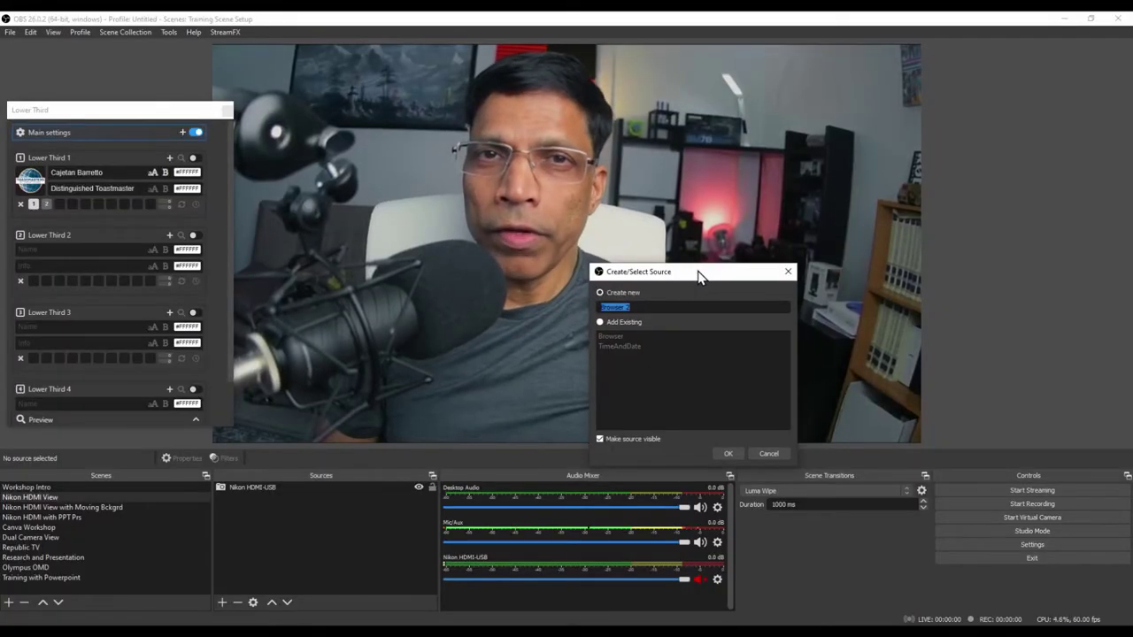
type("Lower Third Source")
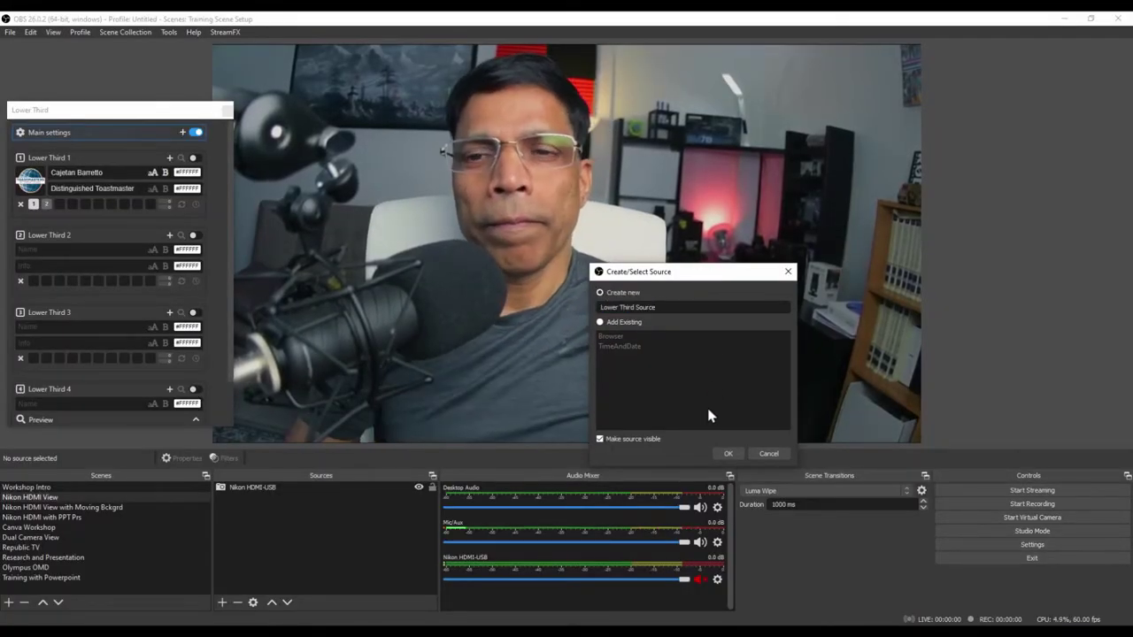
left_click(728, 454)
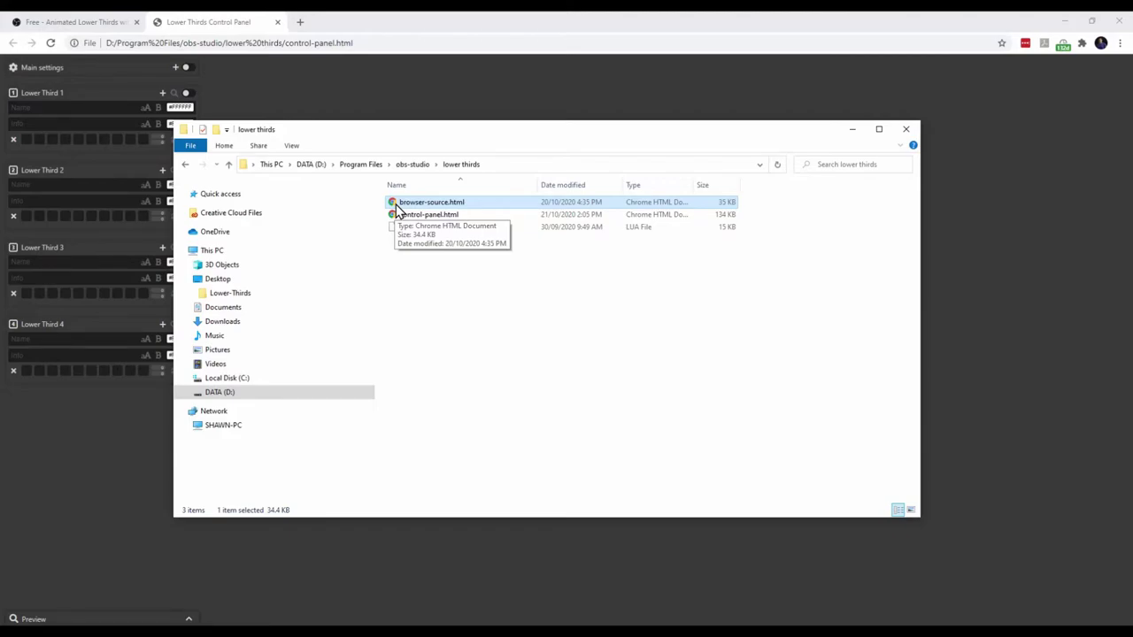
Step: Open browser-source.html in Chrome, copy its file address, and switch back to OBS
double_click(397, 206)
left_click(391, 42)
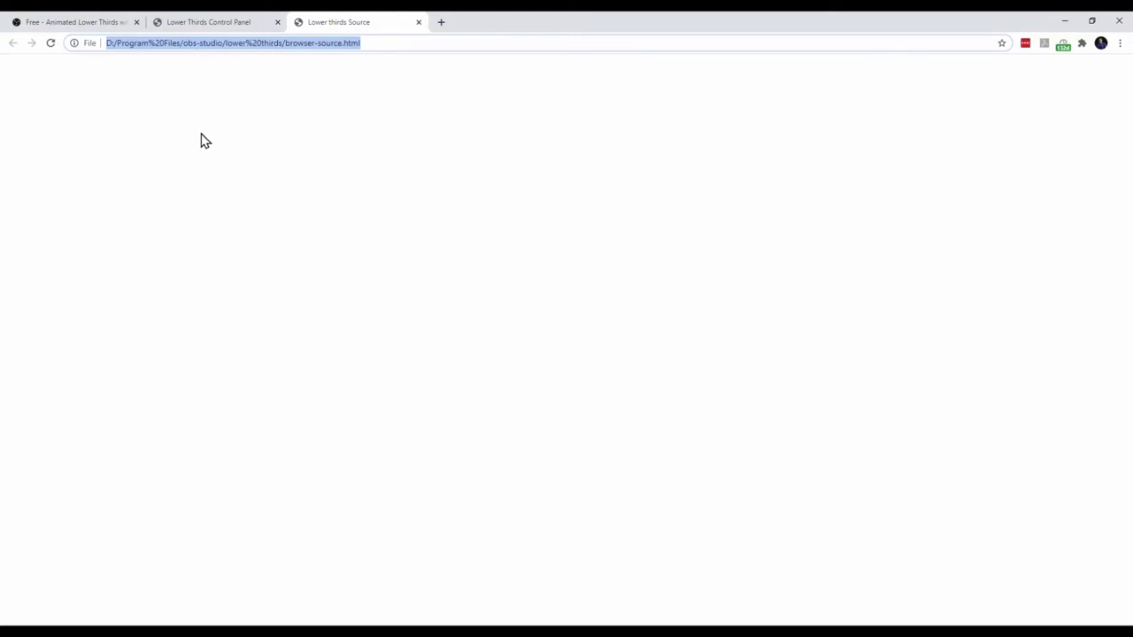
key("alt+Tab")
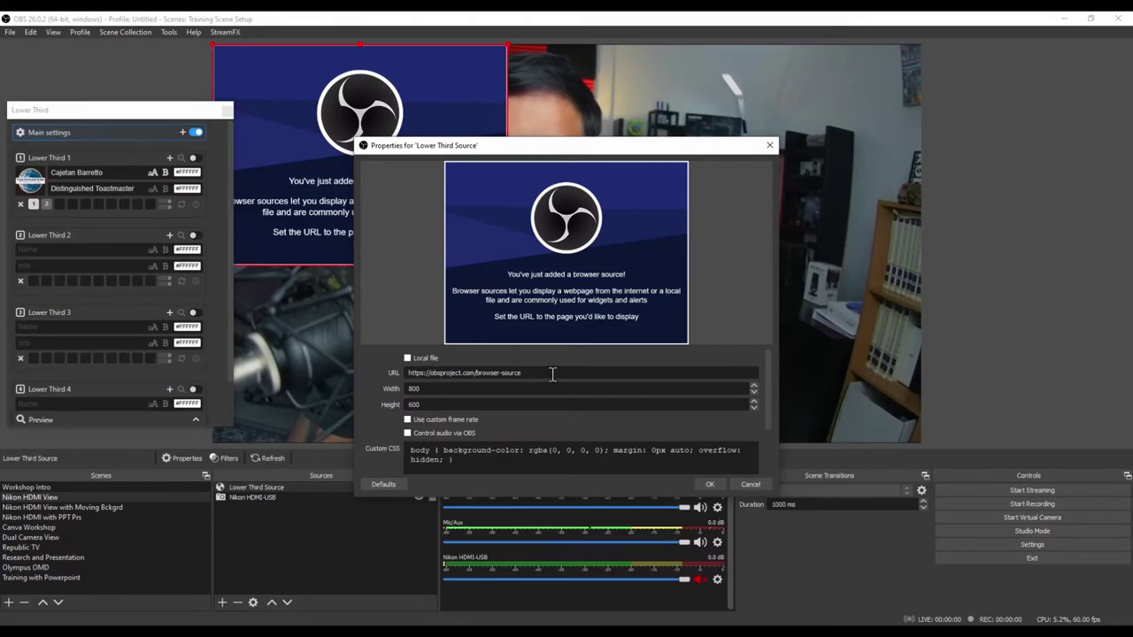
Step: Replace the source URL with the local browser-source.html path, minus the file:/// prefix
left_click_drag(550, 373, 429, 373)
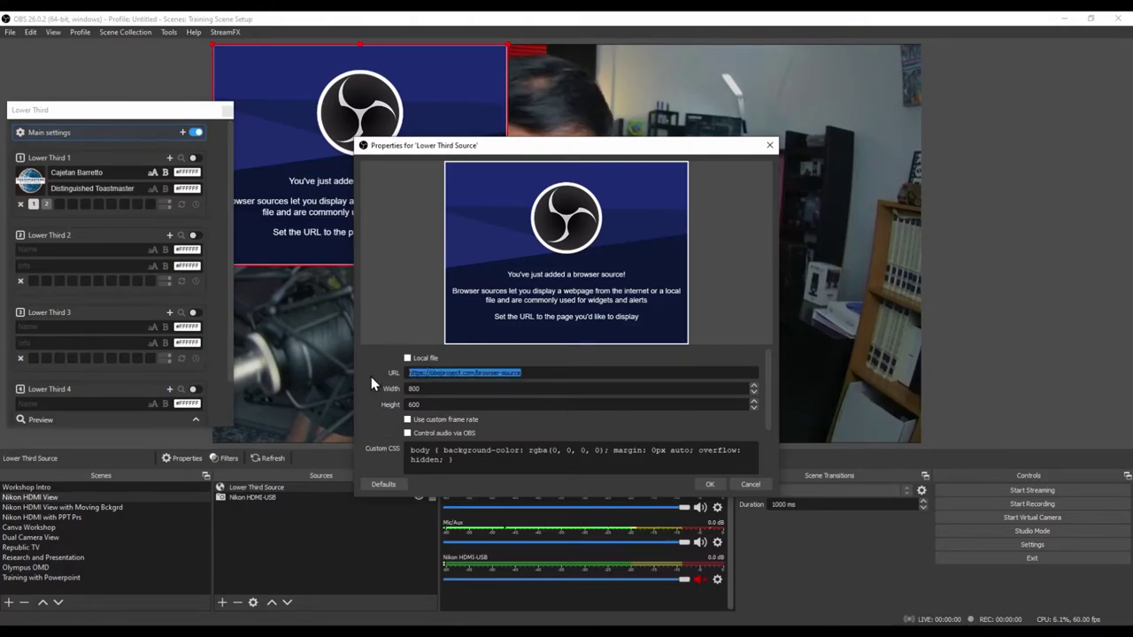
type("file:///D:/Program%20Files/obs-studio/lower%20thirds/browser-source.html")
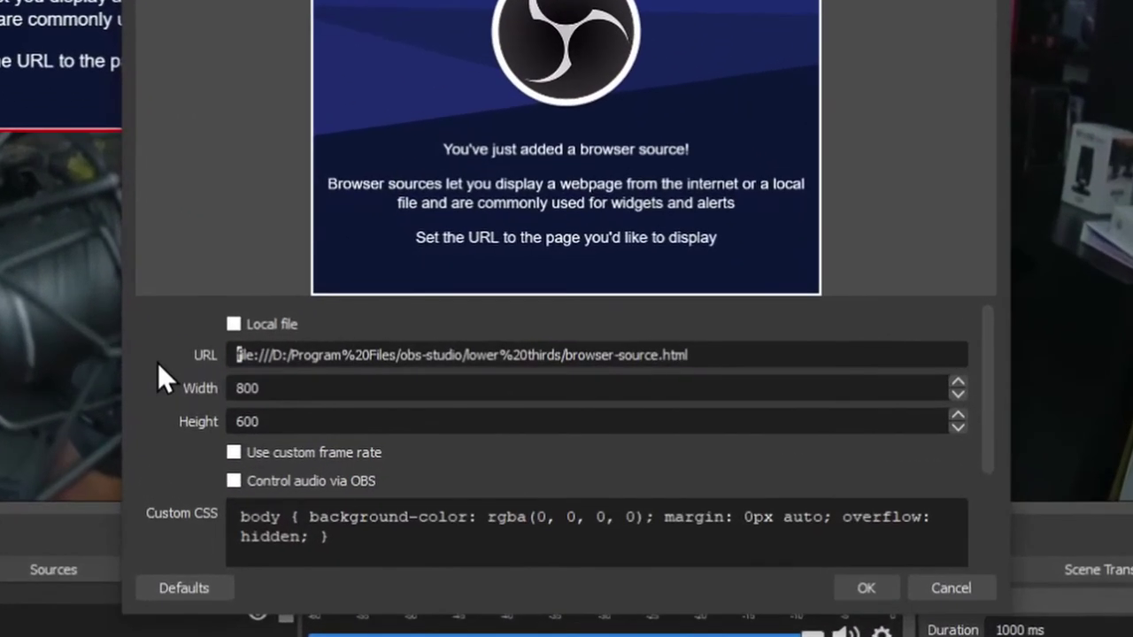
key("Delete")
key("Delete")
key("Delete")
key("Delete")
key("Delete")
key("Delete")
key("Delete")
key("Delete")
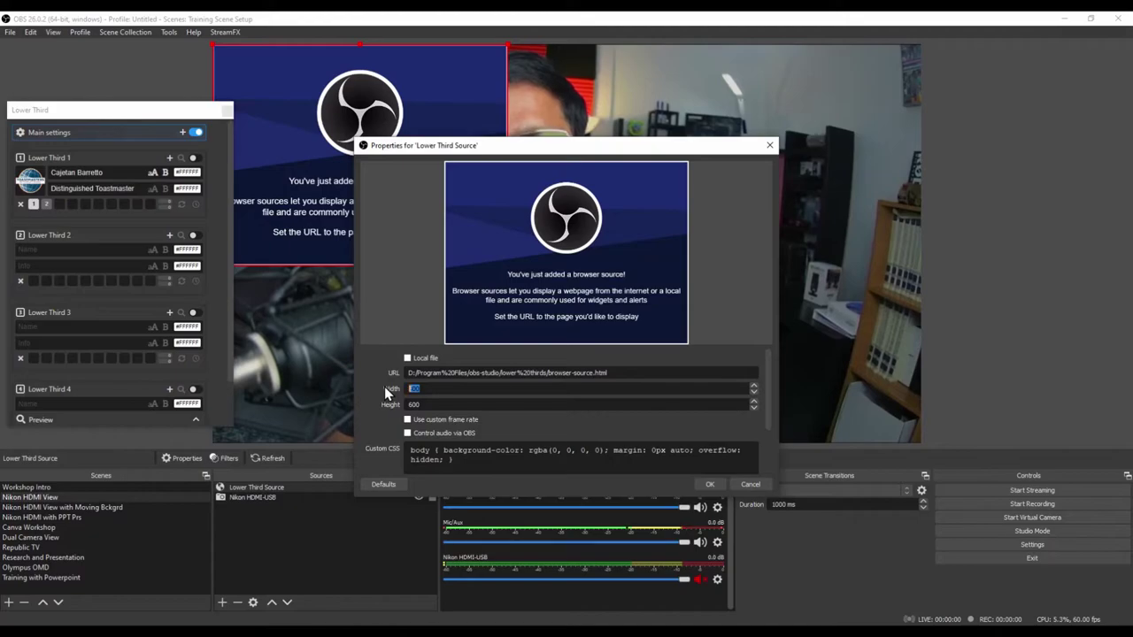
Step: Set the source to 1920×1080, enable refresh when the scene becomes active, and confirm
key("BackSpace")
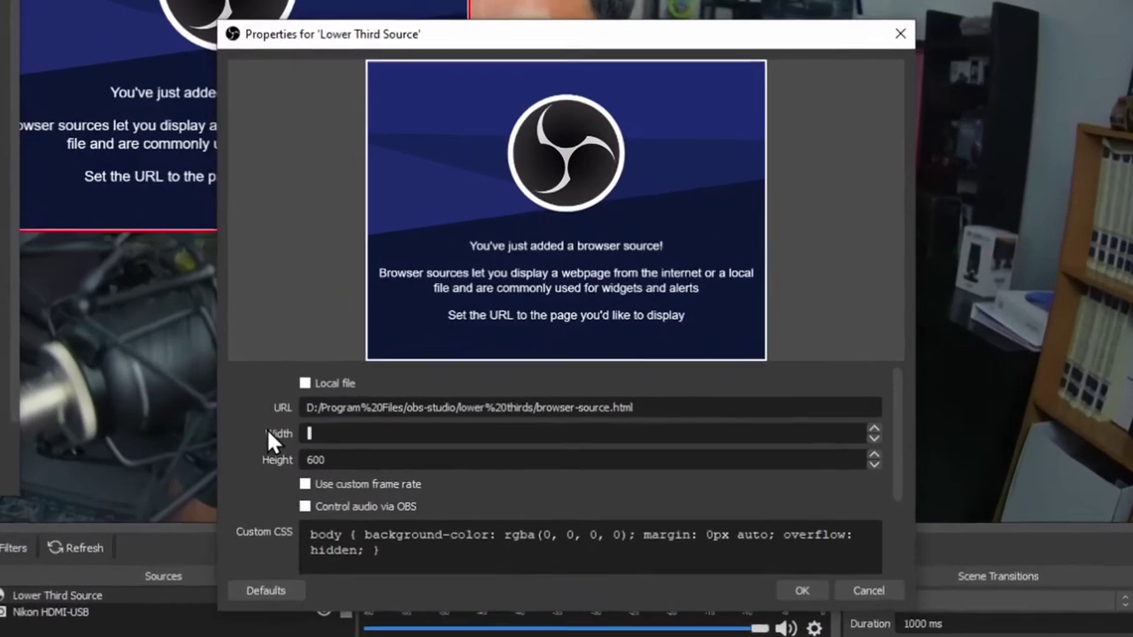
type("1920")
key("Tab")
type("1080")
scroll(325, 505, "down", 2)
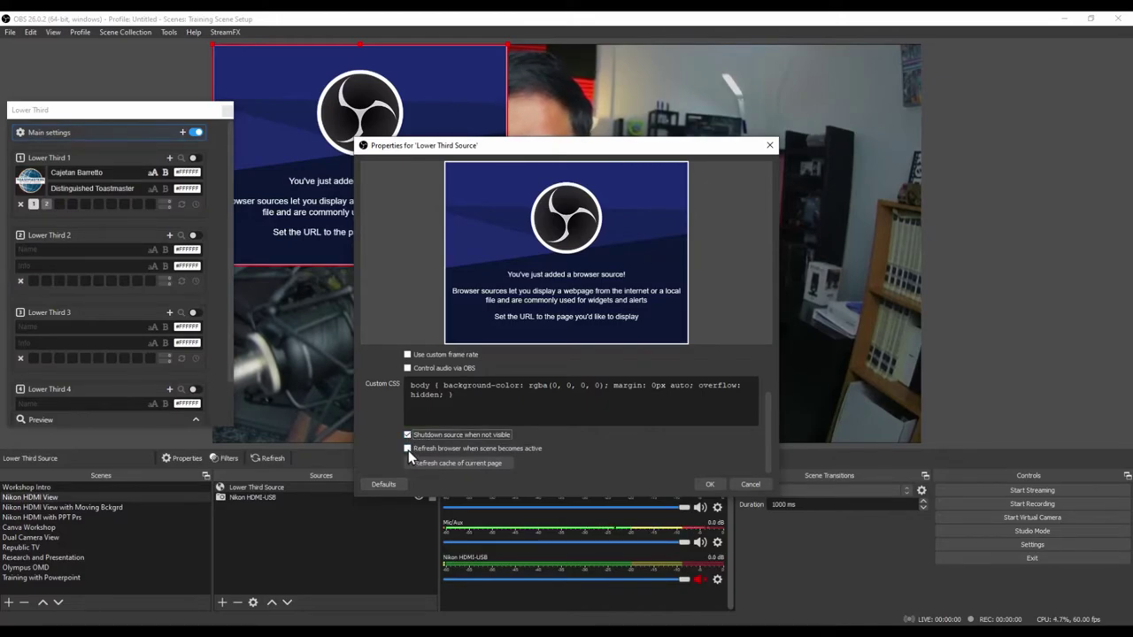
left_click(408, 448)
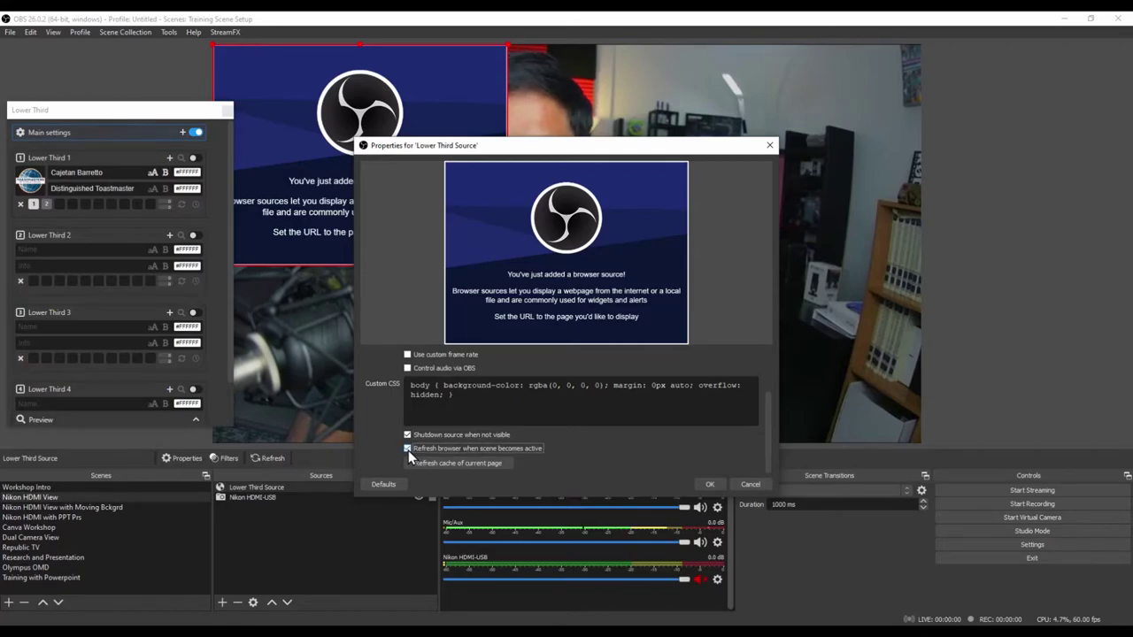
left_click(713, 485)
Step: Show Lower Third 1's Distinguished Toastmaster name banner in the preview
left_click(152, 195)
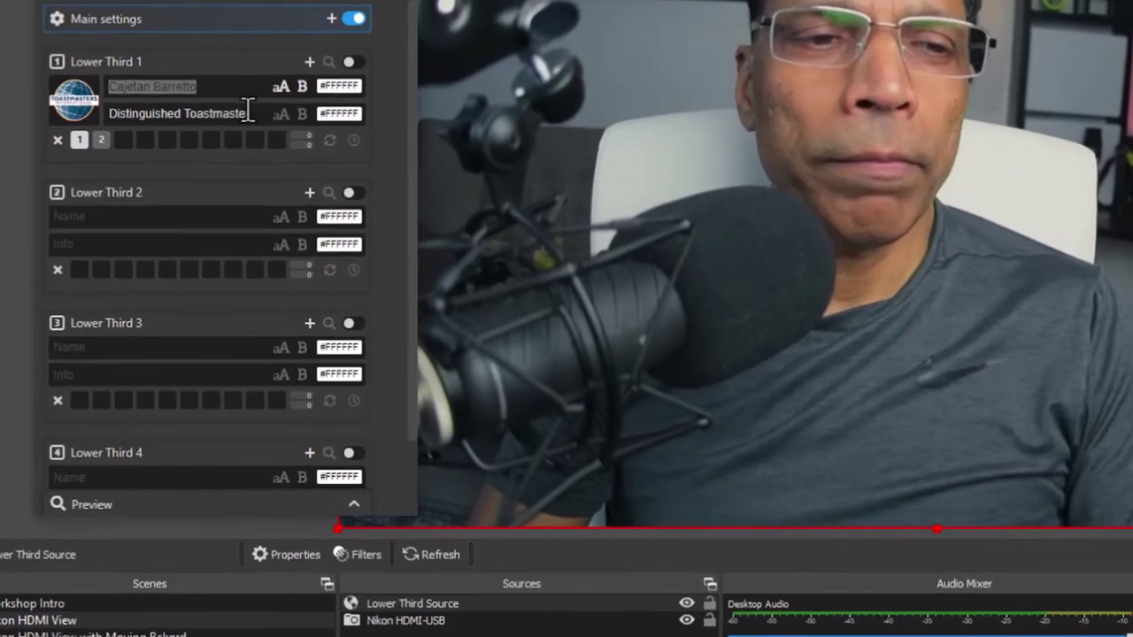
left_click_drag(248, 112, 89, 133)
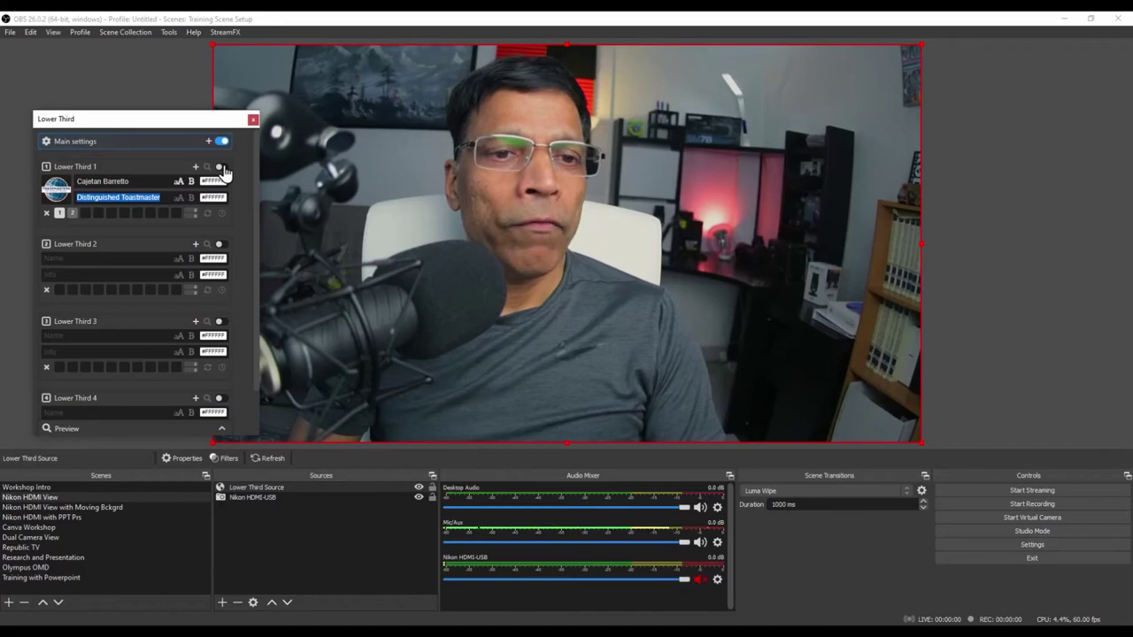
left_click(222, 167)
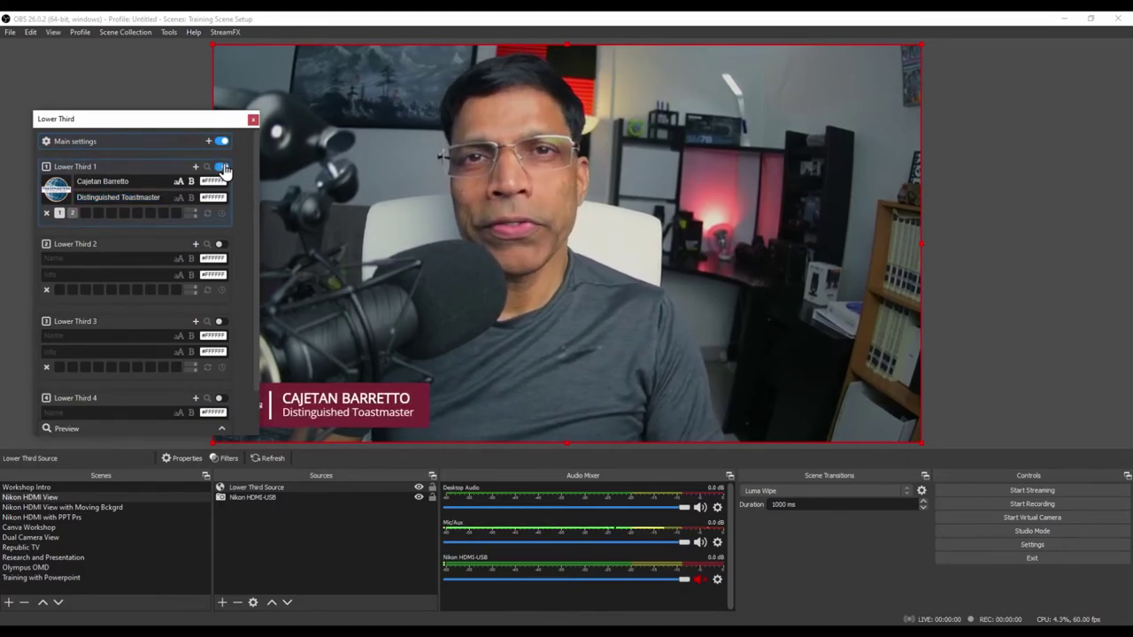
Step: Test the banner's in and out animation by replaying and hiding it twice
left_click(69, 219)
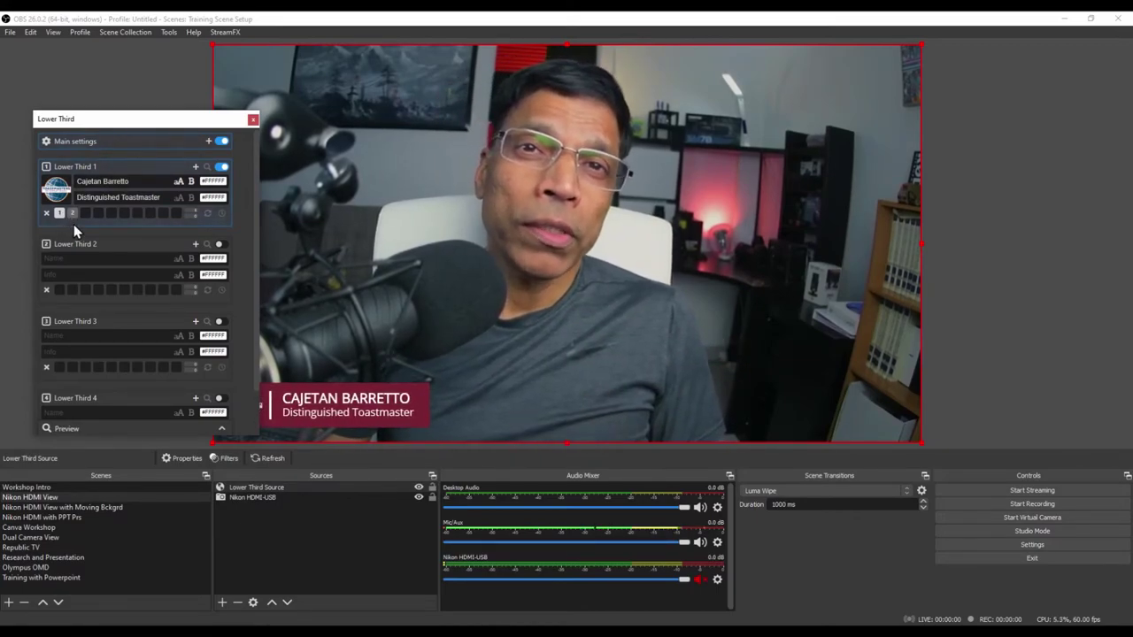
left_click(75, 221)
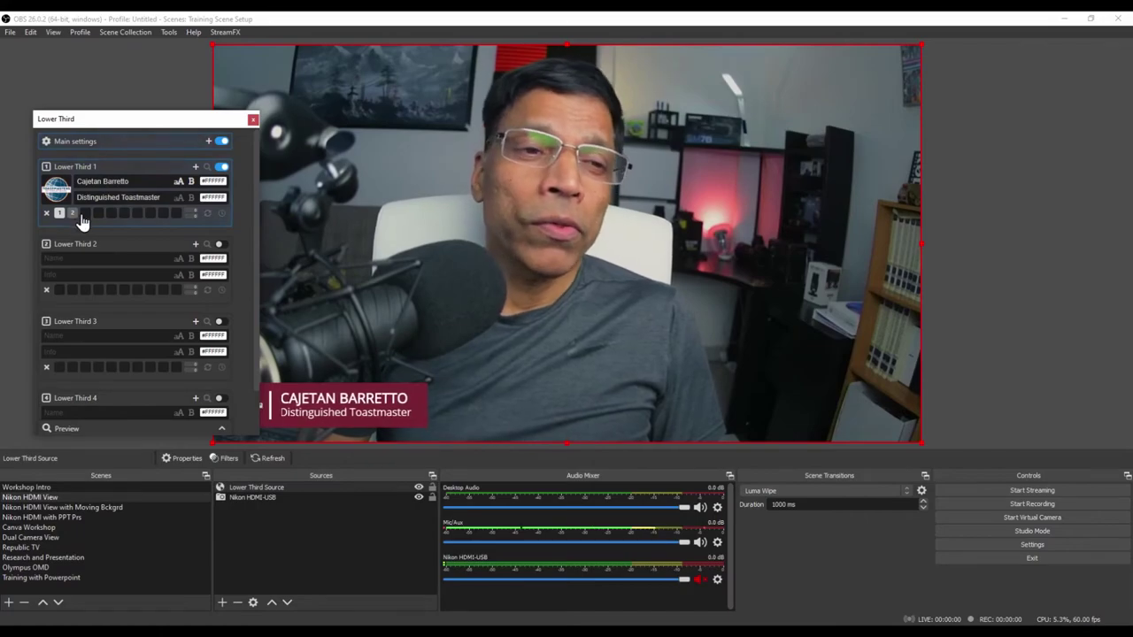
left_click(171, 221)
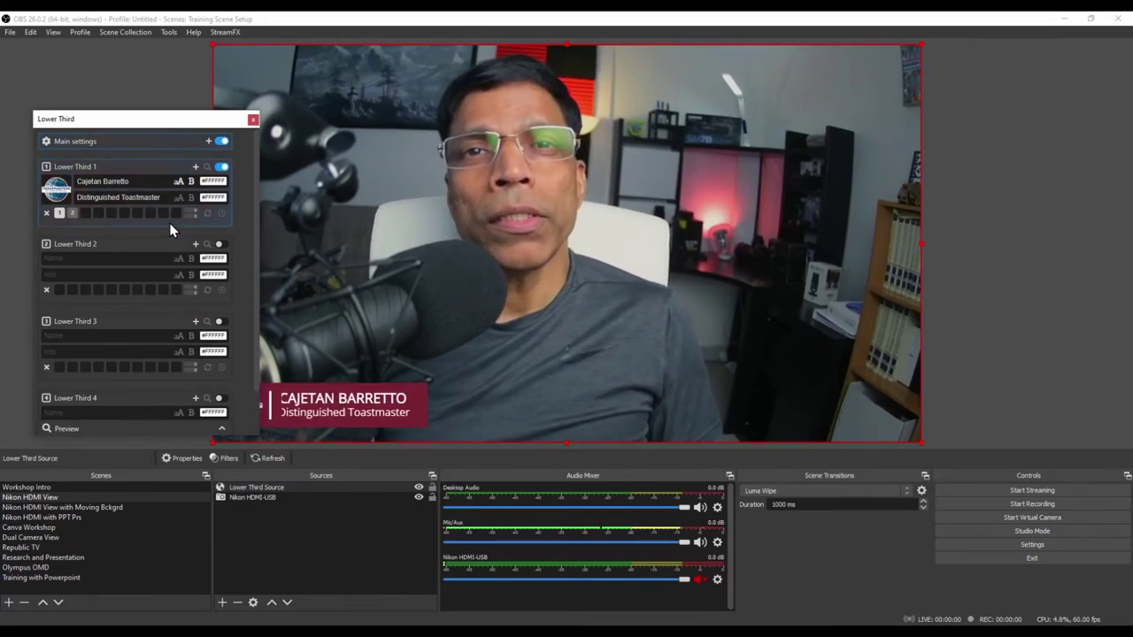
left_click(171, 230)
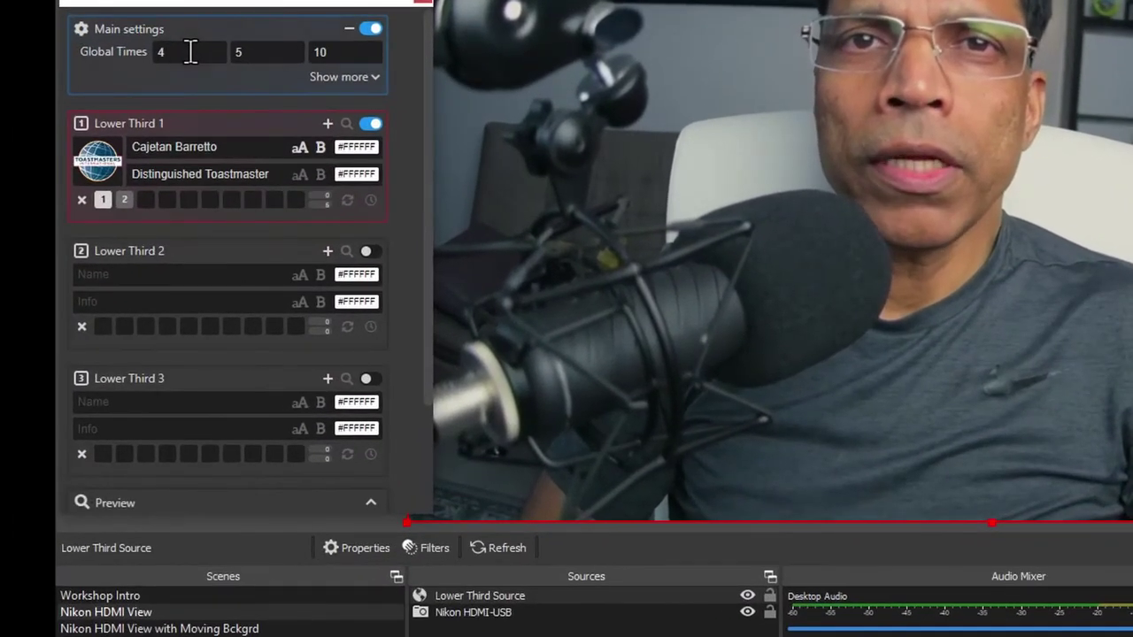
Step: Check the global times 4, 5 and 10, then show more main settings
left_click(191, 52)
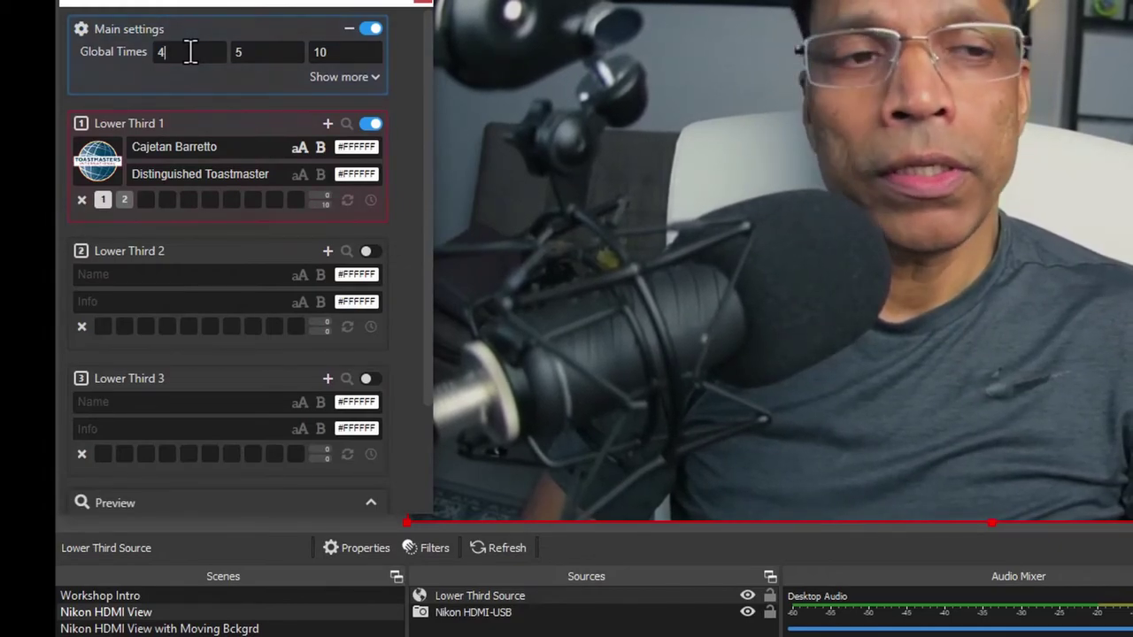
left_click(266, 51)
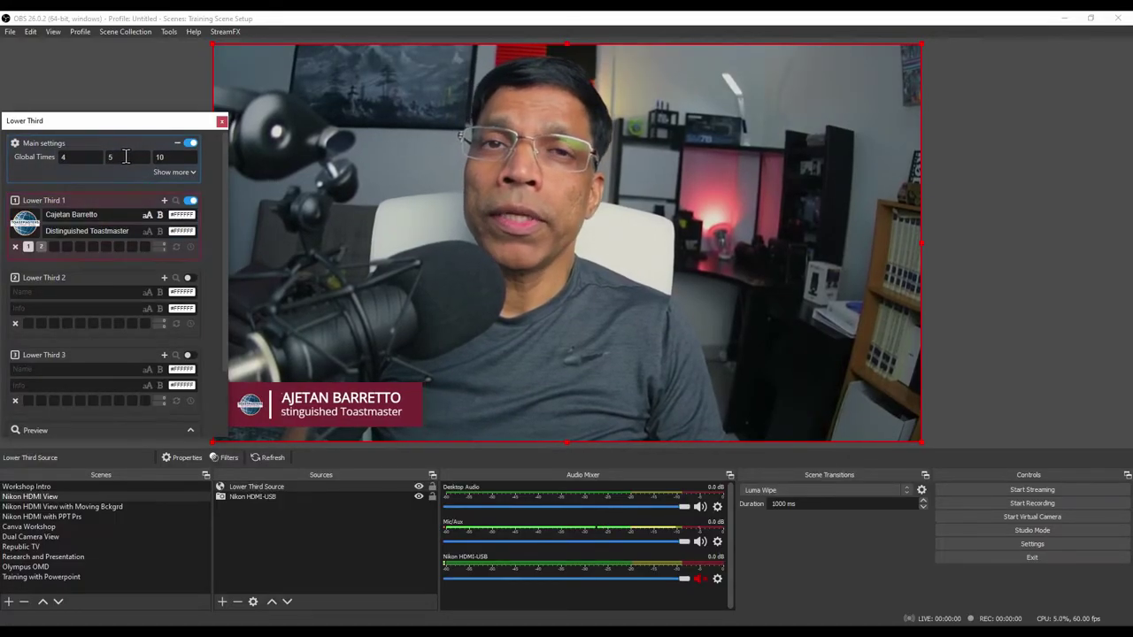
left_click(177, 157)
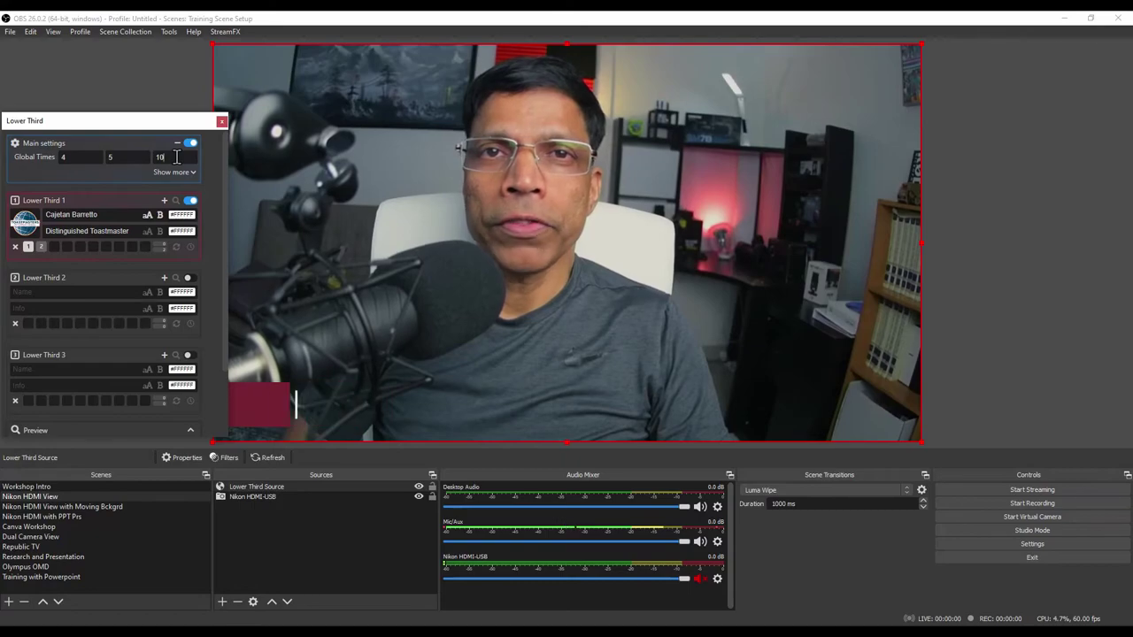
left_click(181, 175)
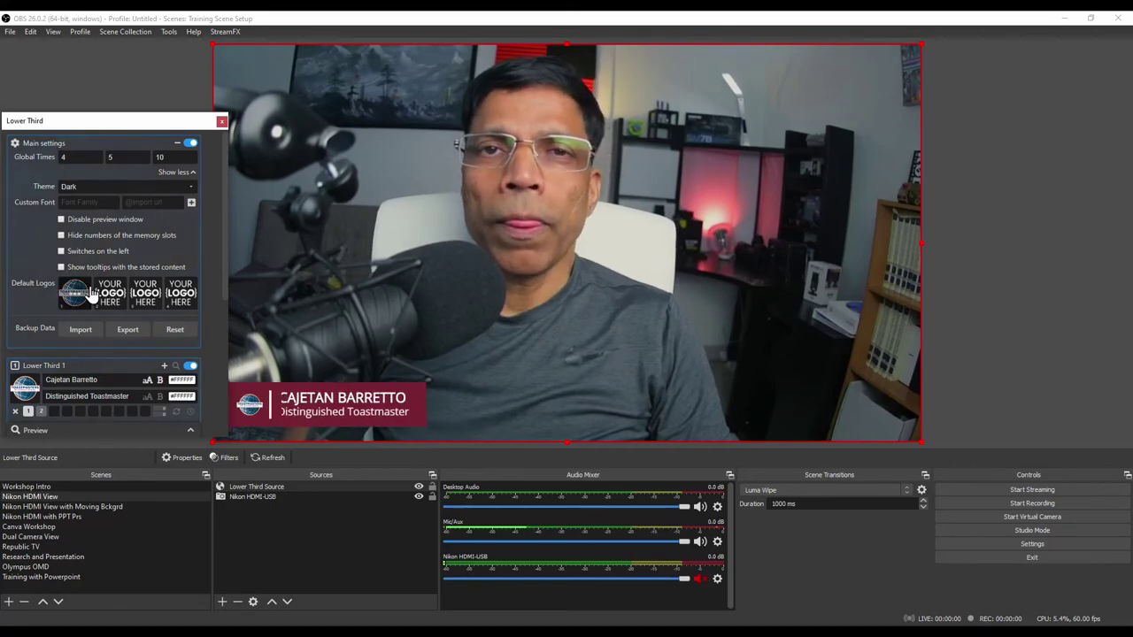
Step: Scroll the Lower Third dock down to reach Lower Third 1's controls
scroll(71, 301, "down", 3)
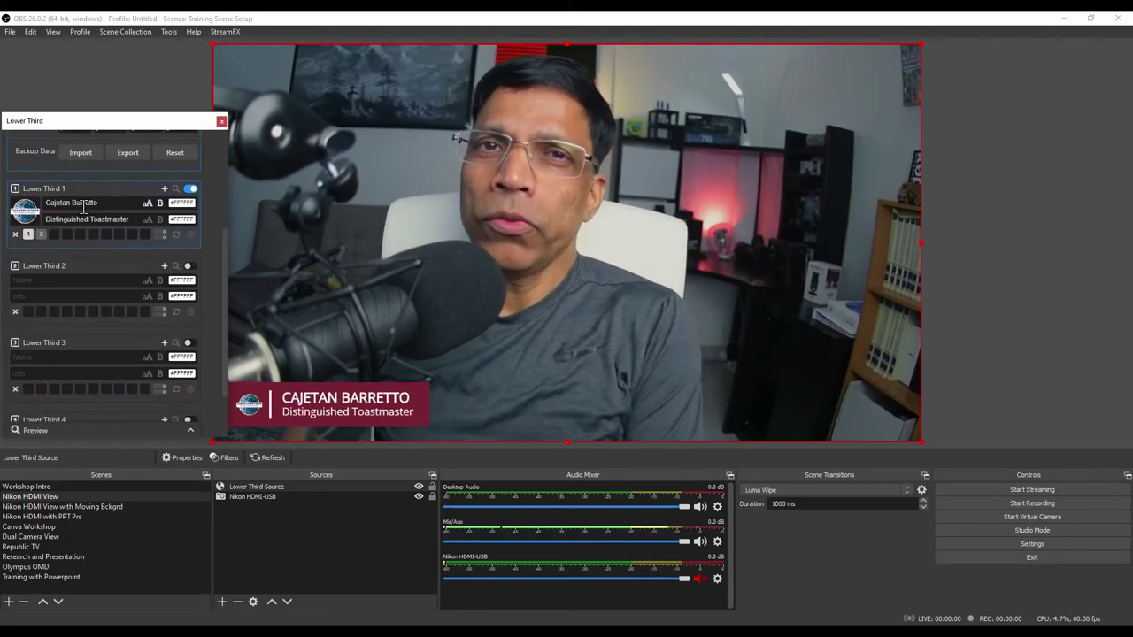
Step: Set Lower Third 1's second colour to dark blue #0C1977
left_click(164, 190)
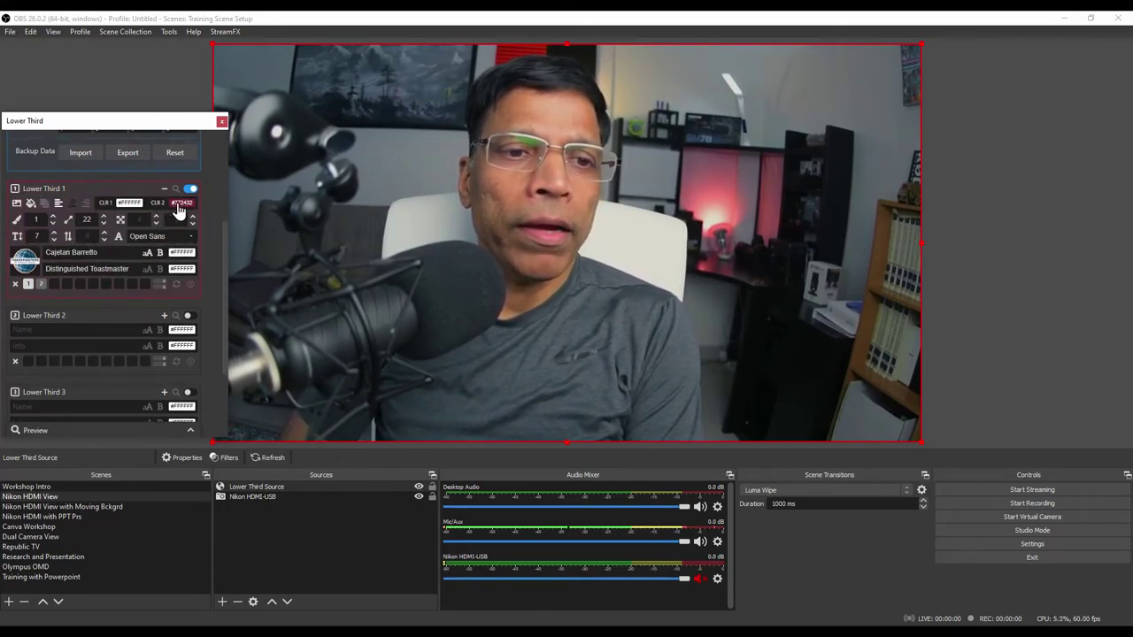
left_click(180, 204)
left_click(132, 217)
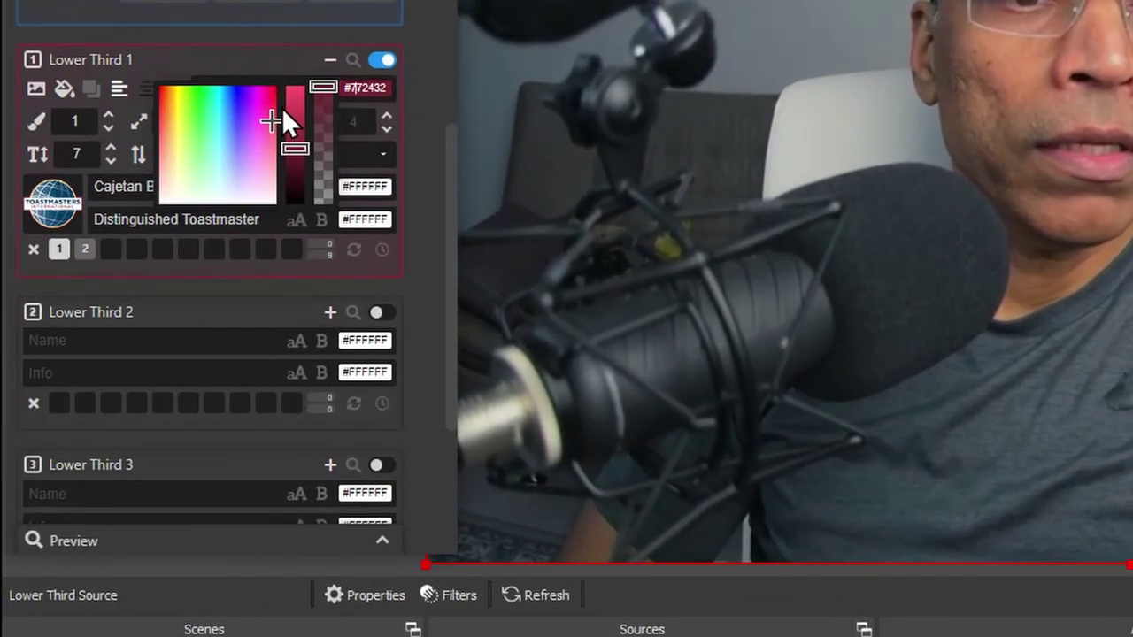
left_click_drag(266, 116, 235, 100)
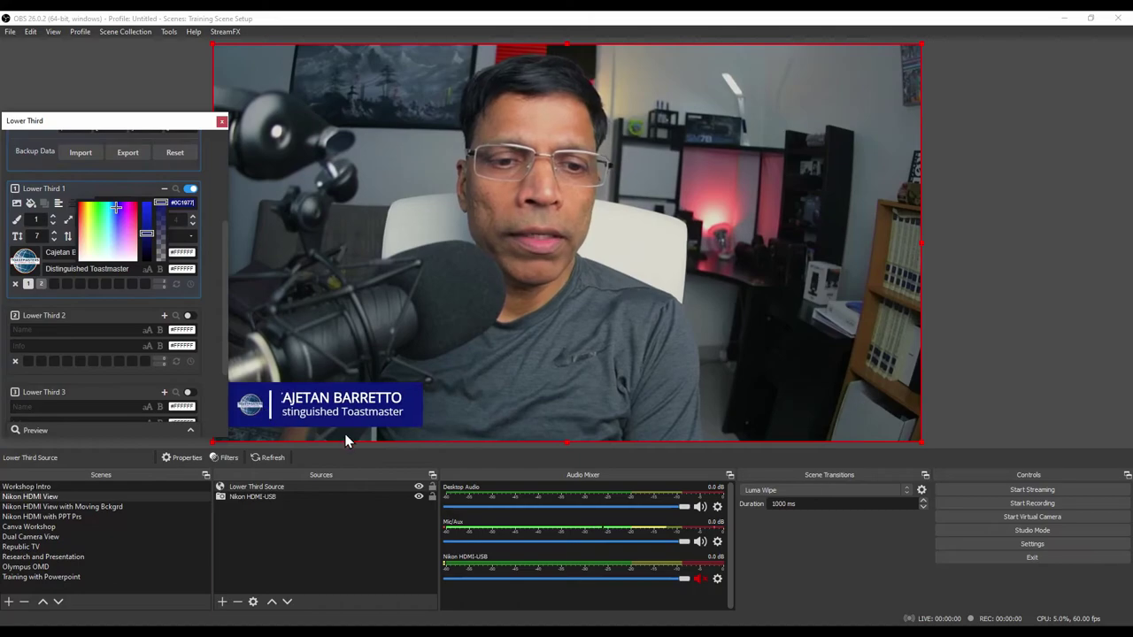
left_click(285, 428)
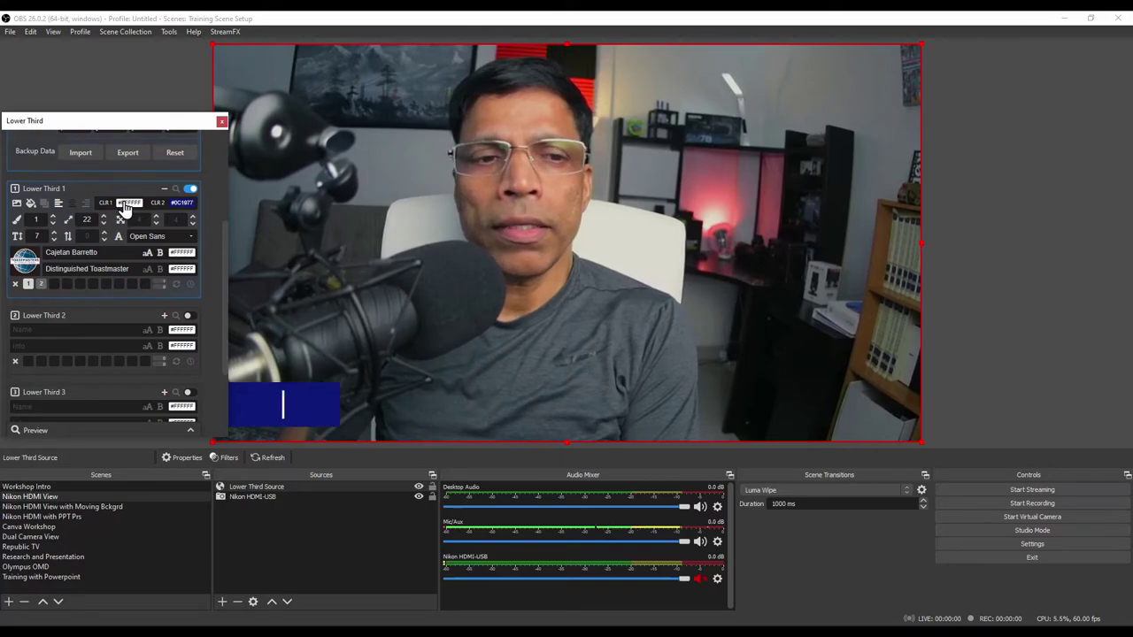
Step: Change Lower Third 1's first colour from red to purple
left_click(127, 204)
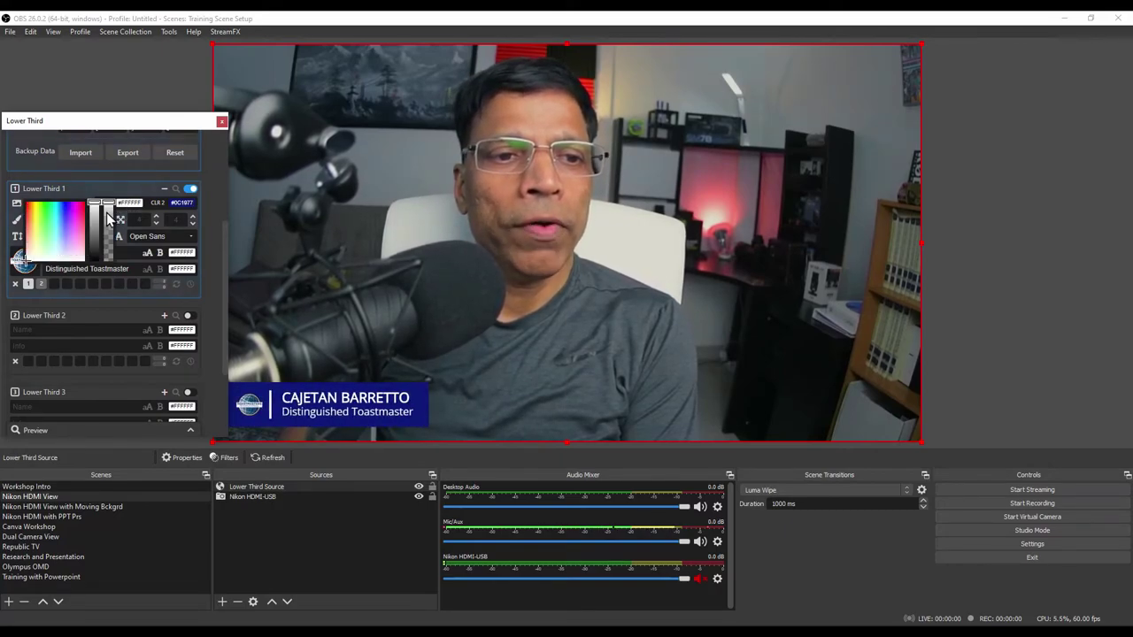
left_click(69, 214)
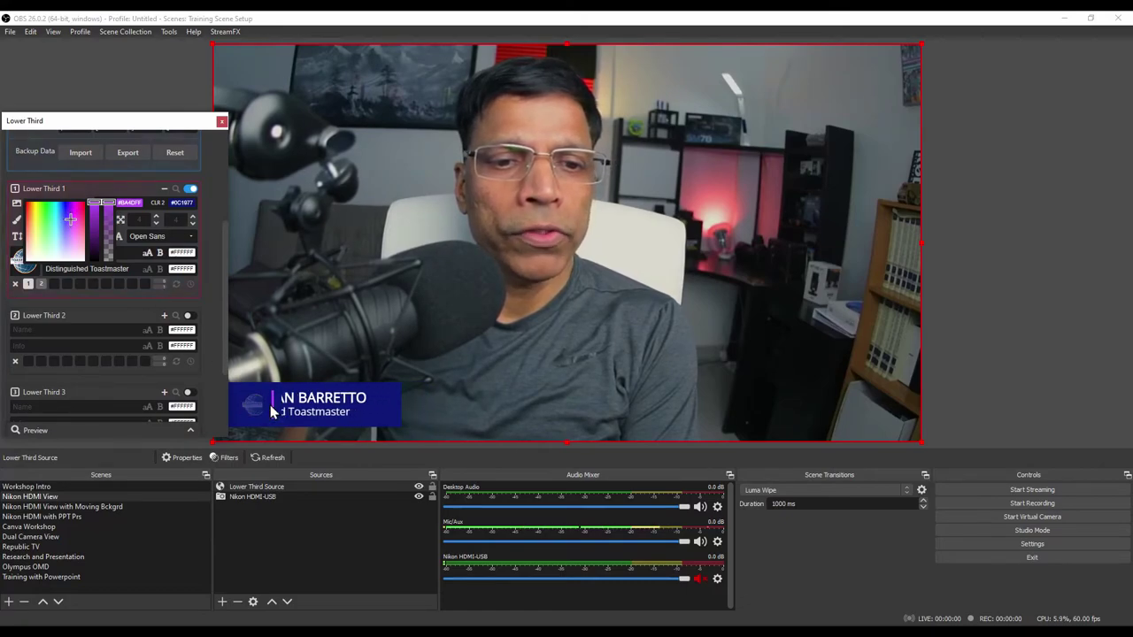
left_click(156, 256)
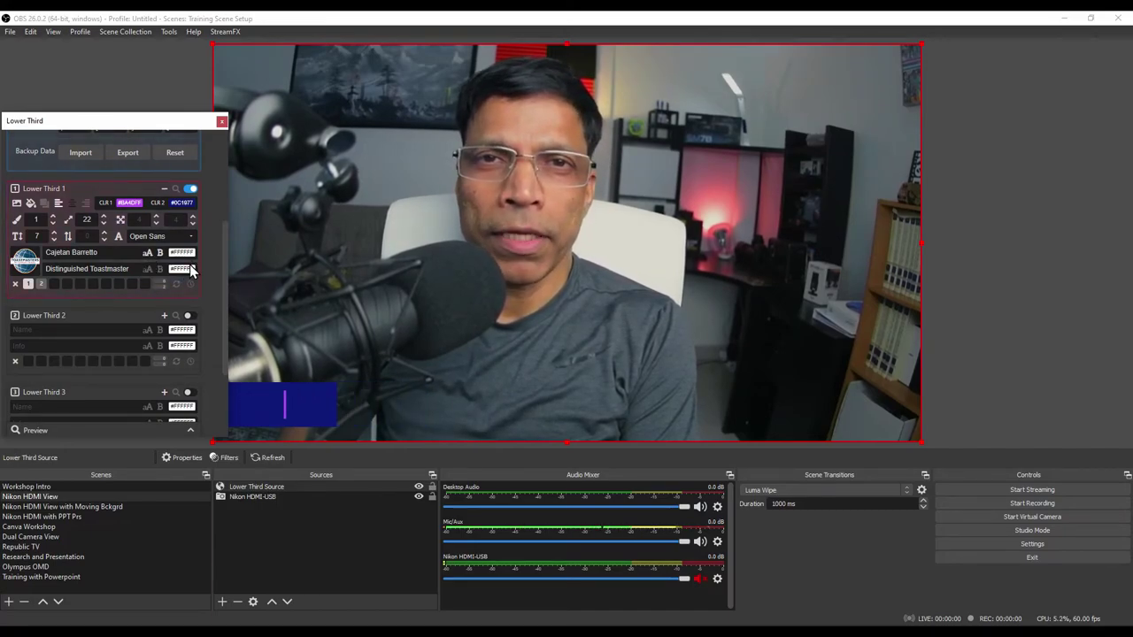
Step: Keep the Toastmasters logo as Lower Third 1's image
left_click(26, 262)
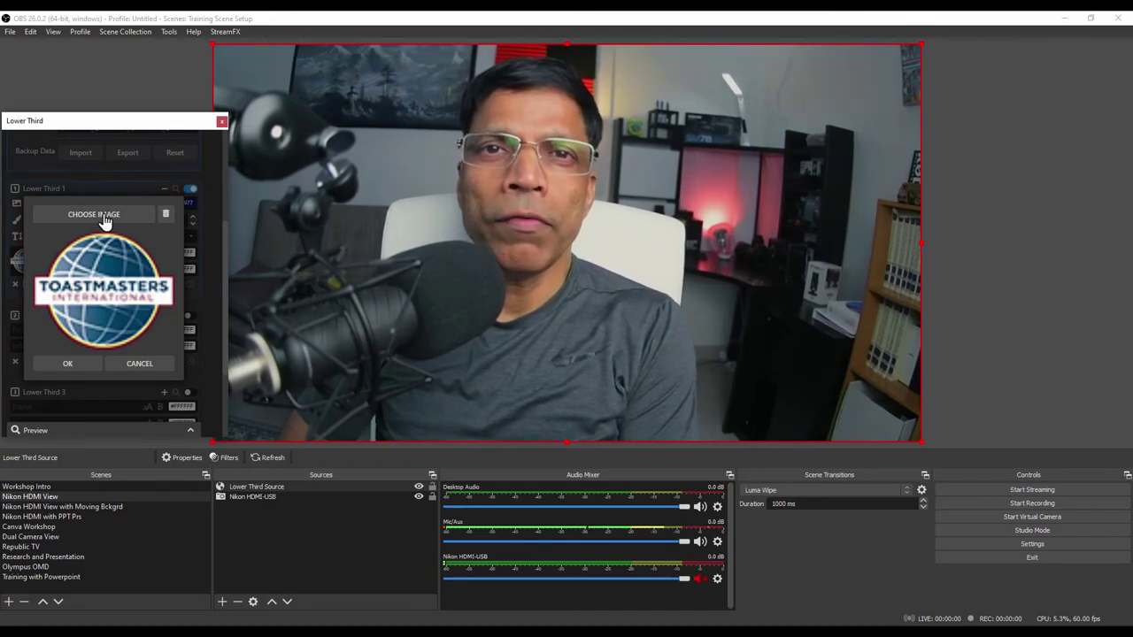
left_click(25, 236)
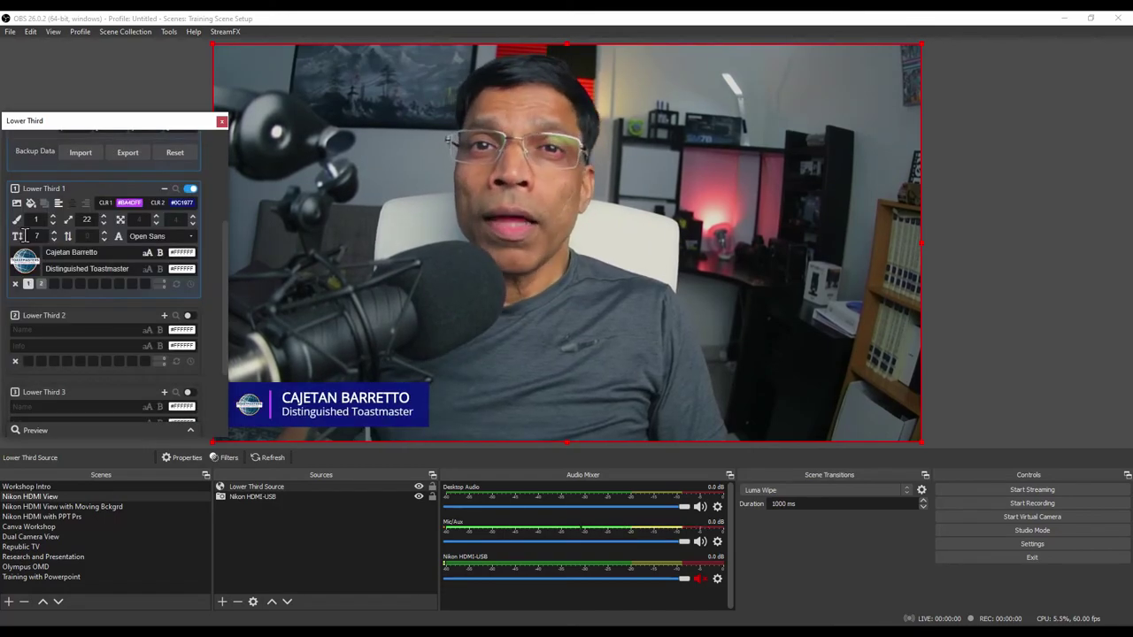